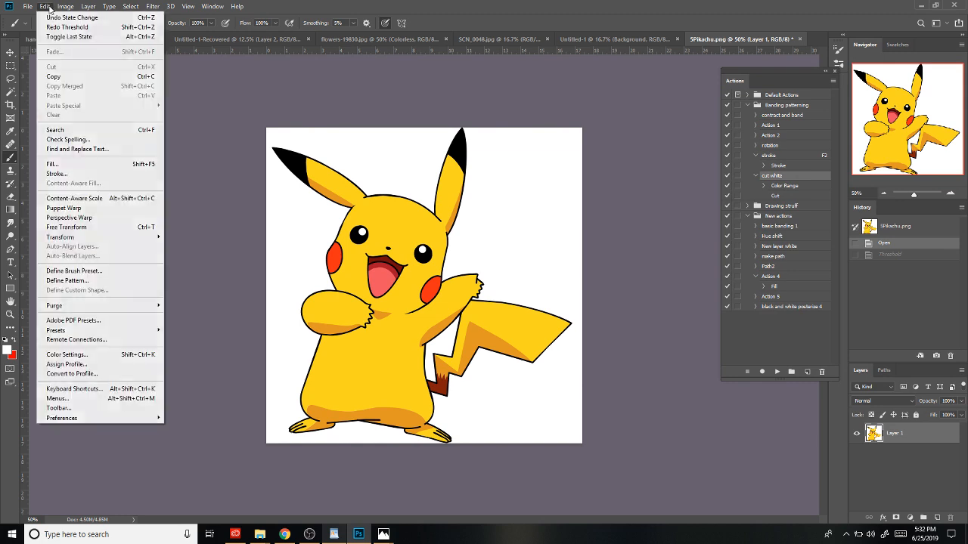
Step: Resize the Pikachu image to 3500 × 3500 pixels, keeping the resolution at 72 pixels/inch
mouse_move(59, 11)
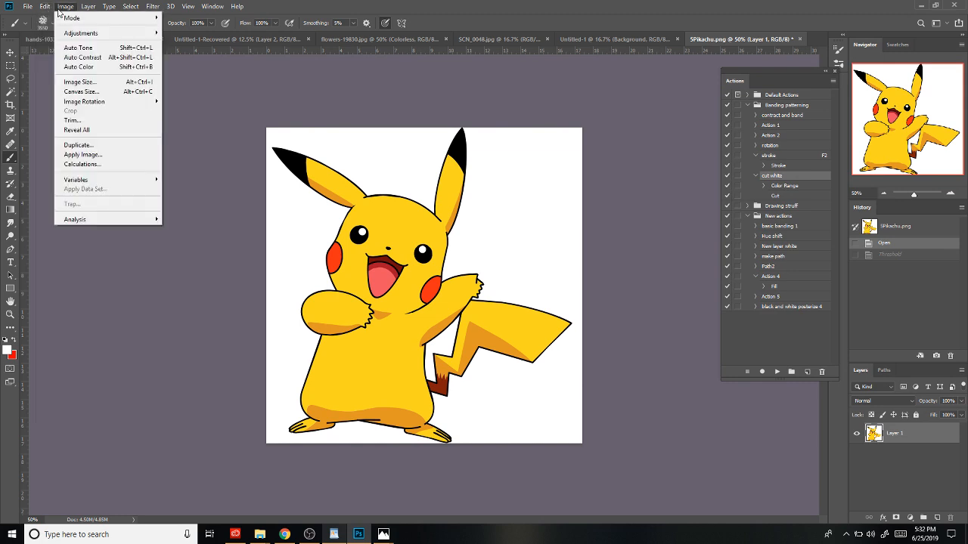
left_click(79, 82)
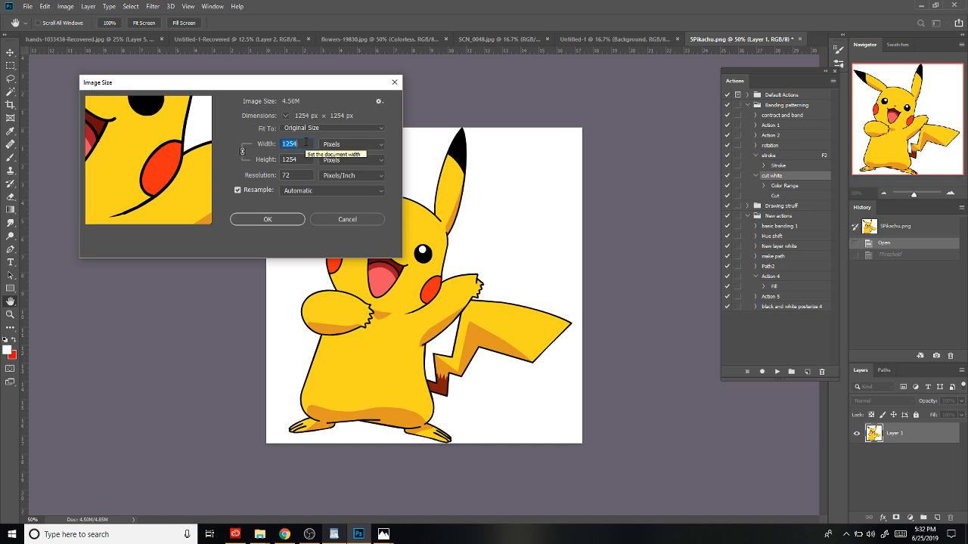
type("3500")
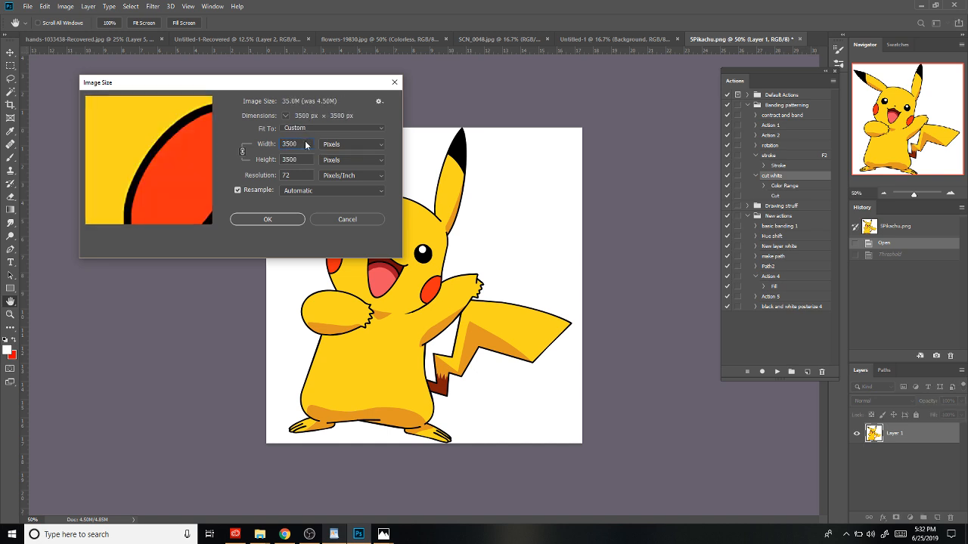
left_click(269, 220)
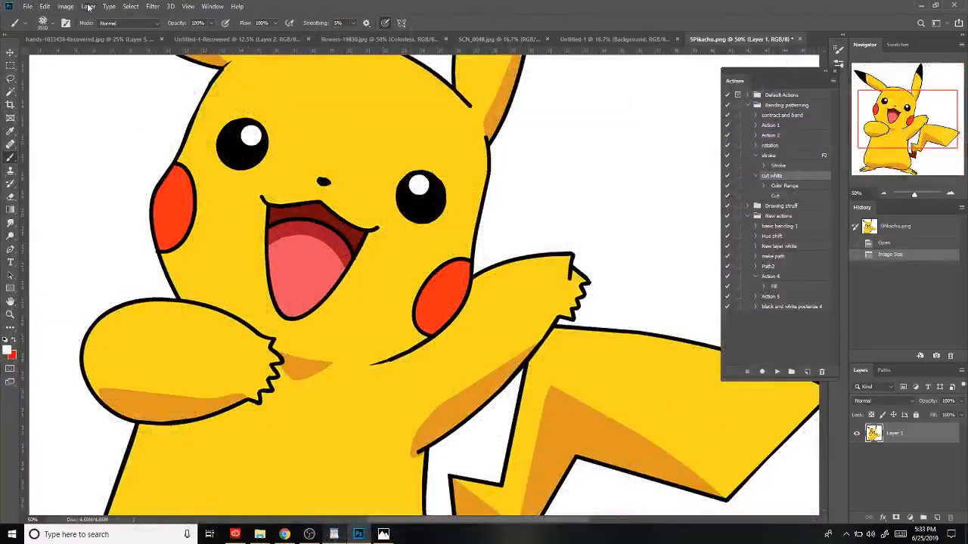
Step: Convert the image to pure black and white with a Threshold adjustment at level 128
left_click(64, 7)
mouse_move(80, 33)
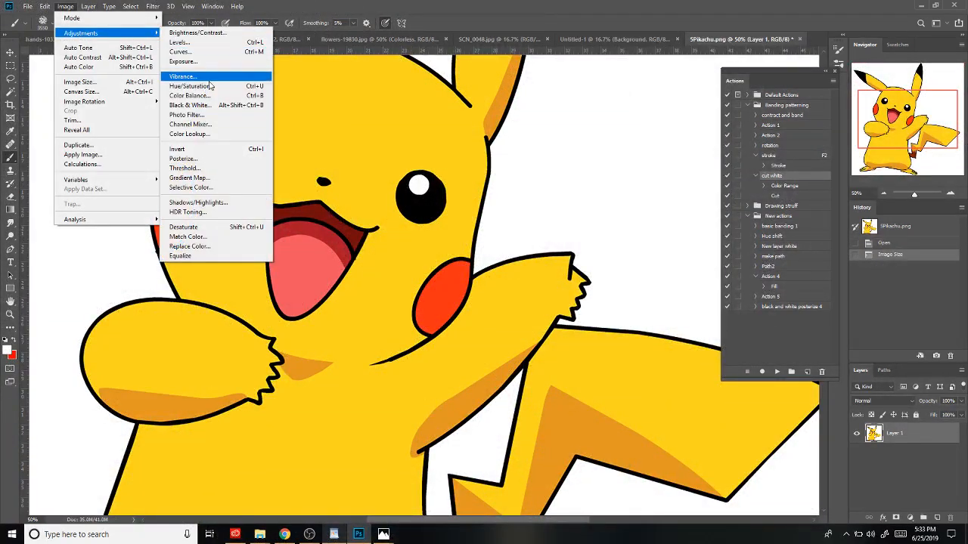
left_click(201, 167)
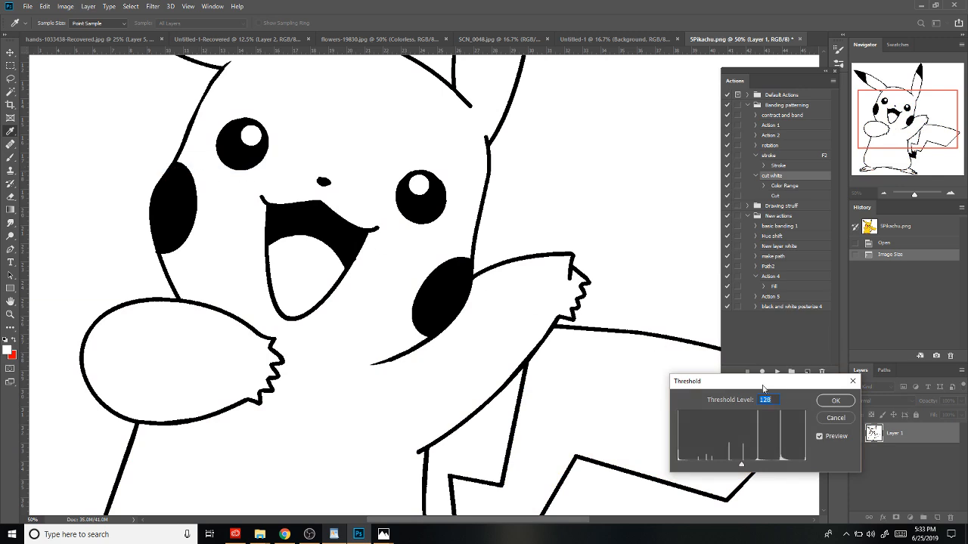
left_click(830, 403)
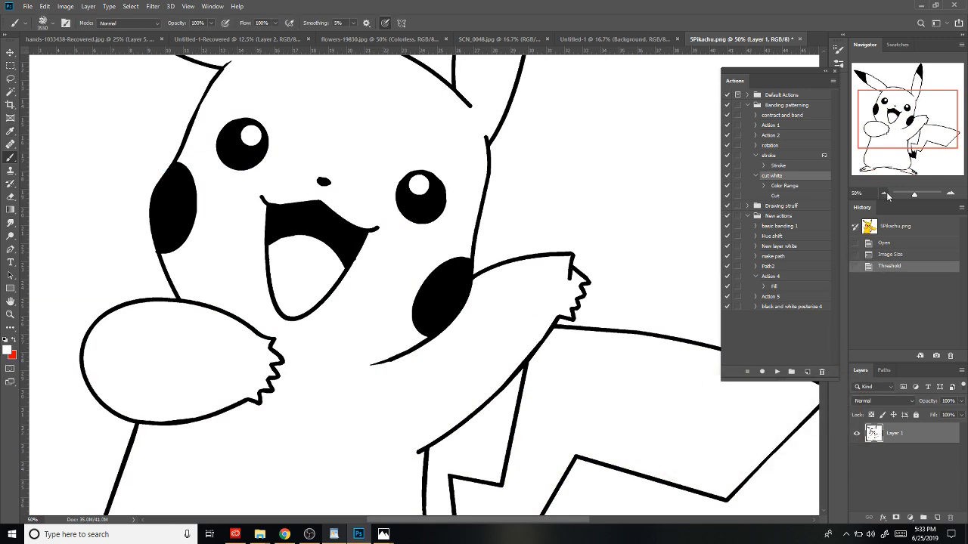
Step: Select the whole canvas with a rectangular marquee and define it as a brush preset, keeping the suggested file name
left_click(883, 193)
left_click(883, 193)
left_click(883, 193)
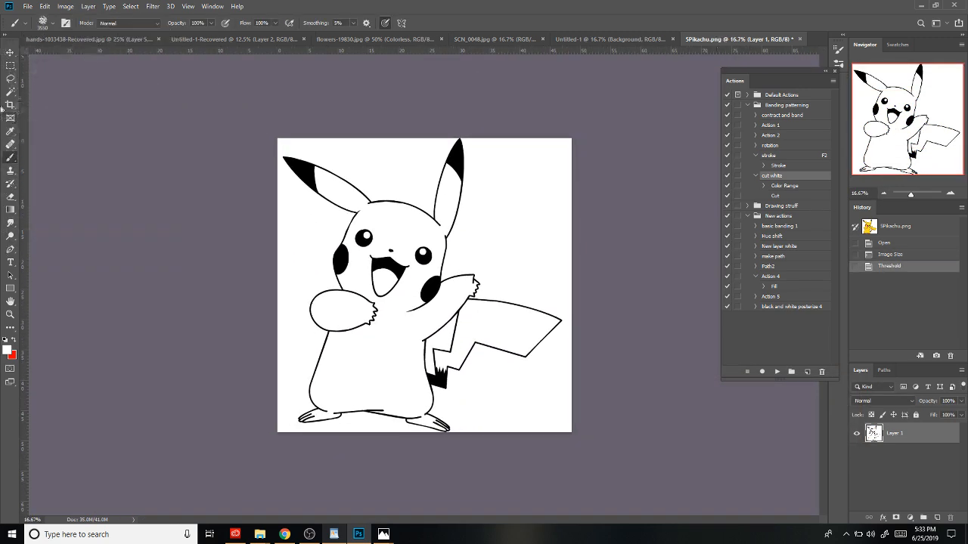
left_click(10, 66)
left_click_drag(246, 117, 745, 460)
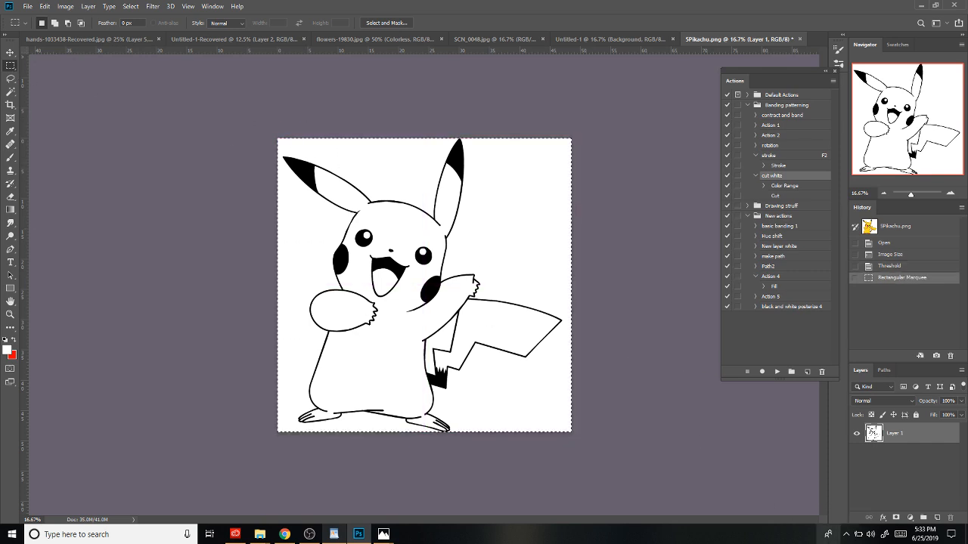
left_click(44, 7)
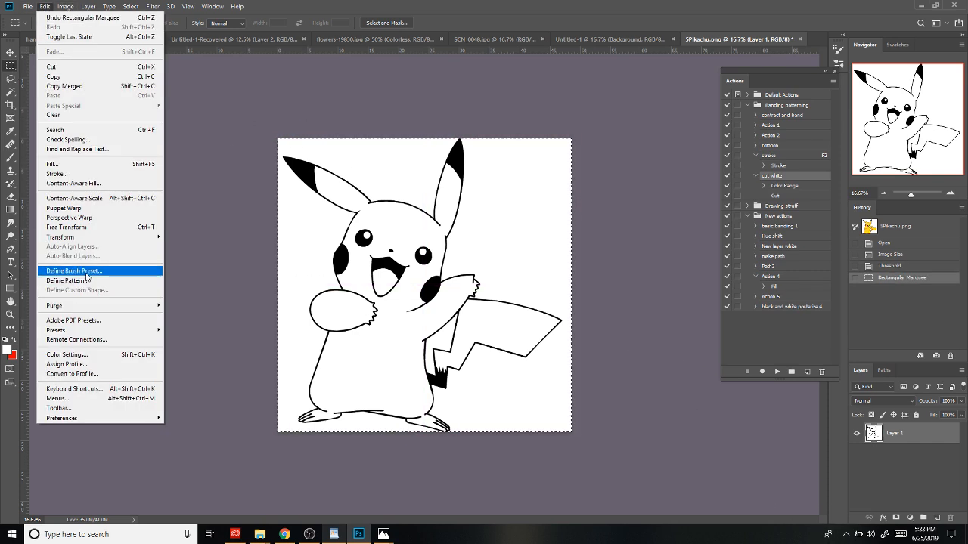
left_click(89, 271)
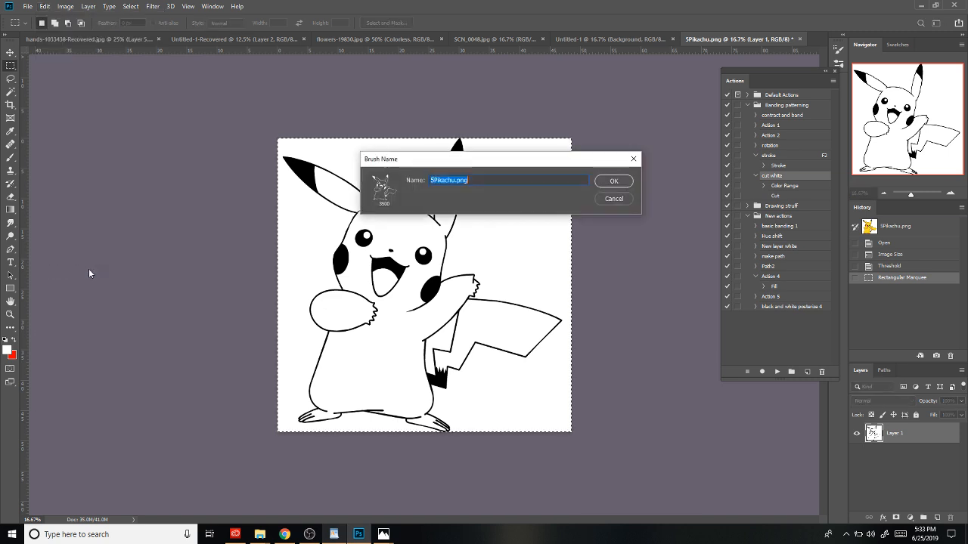
left_click(614, 182)
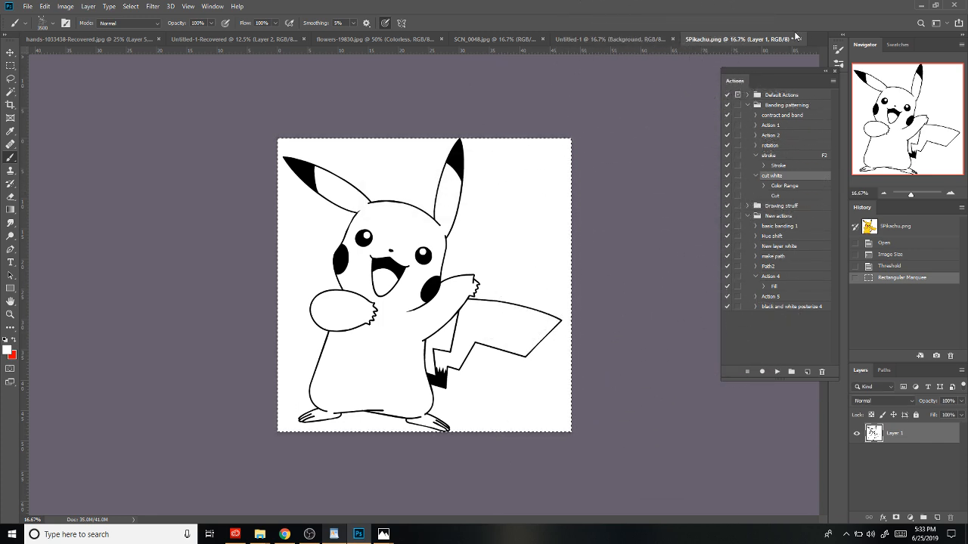
Step: Create a new 4200 × 4800 pixel RGB document at 300 pixels/inch with a white background
left_click(27, 6)
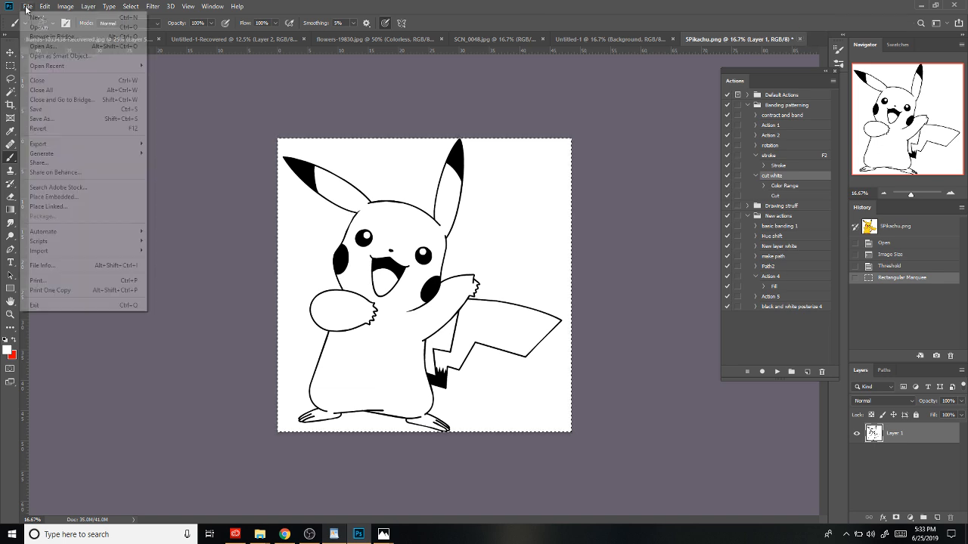
left_click(33, 25)
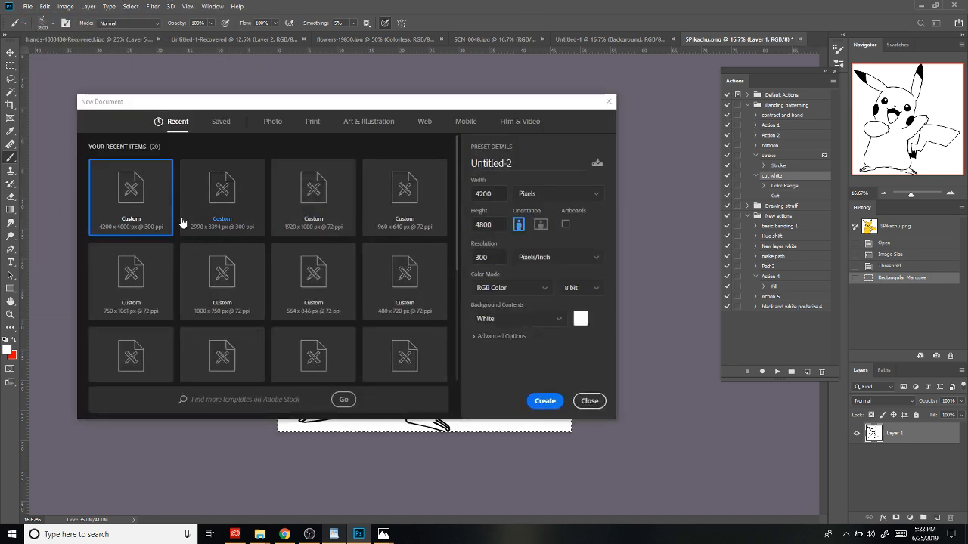
left_click(544, 401)
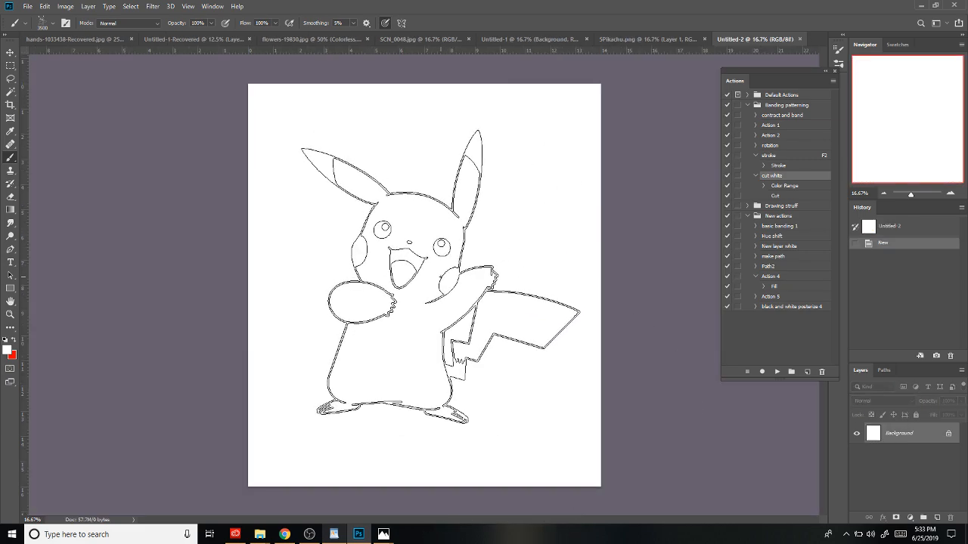
Step: Try the full-size Pikachu brush with one red stamp in the middle of the page, then undo the stamp
key("x")
left_click(440, 270)
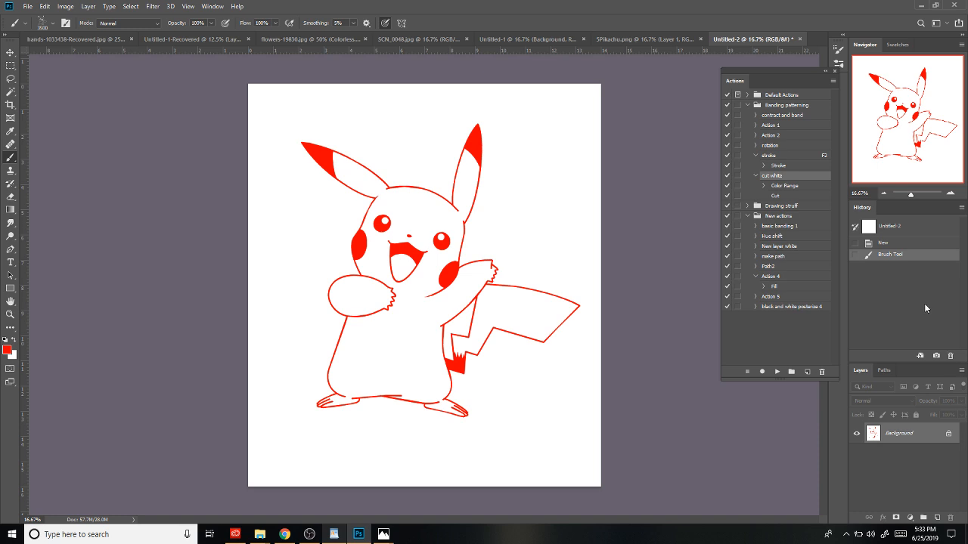
left_click(883, 243)
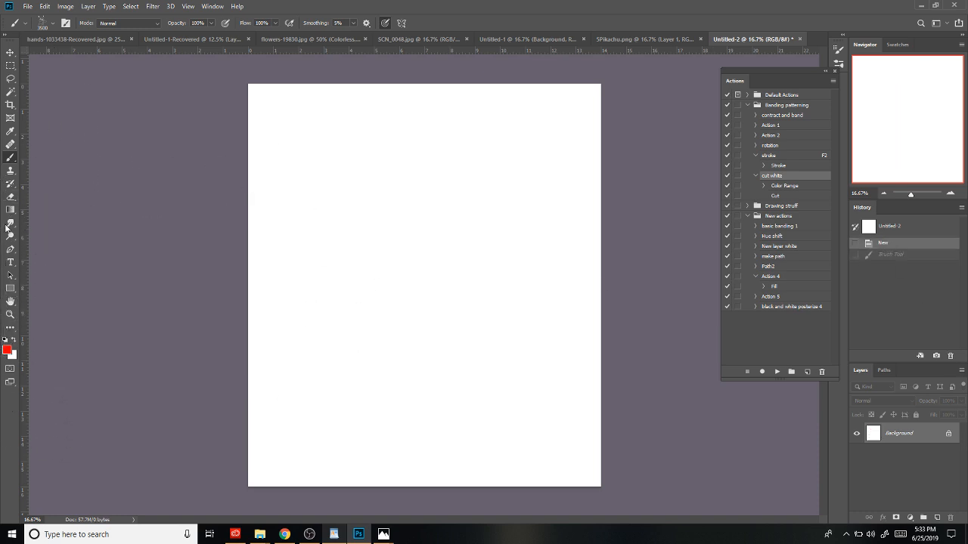
Step: Set the foreground color to black (000000) and reduce the Pikachu brush size to 448 px
left_click(6, 350)
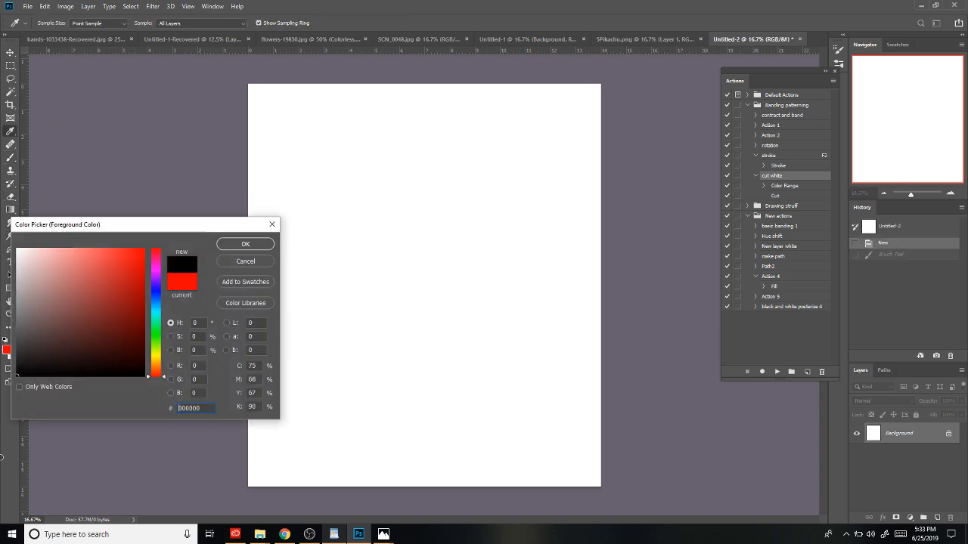
left_click(245, 243)
right_click(442, 244)
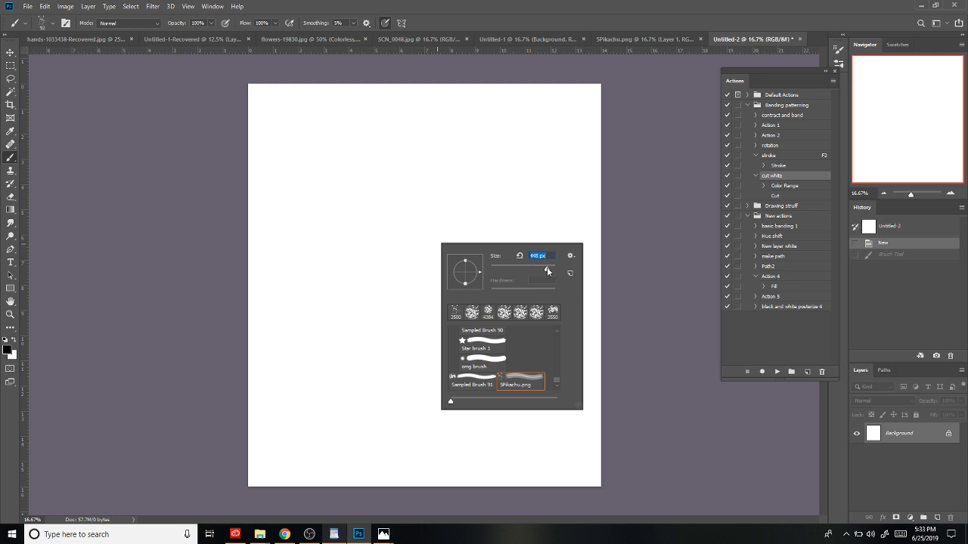
Step: Stamp one small black Pikachu in the upper-right part of the page and inspect it at 100%
left_click(490, 162)
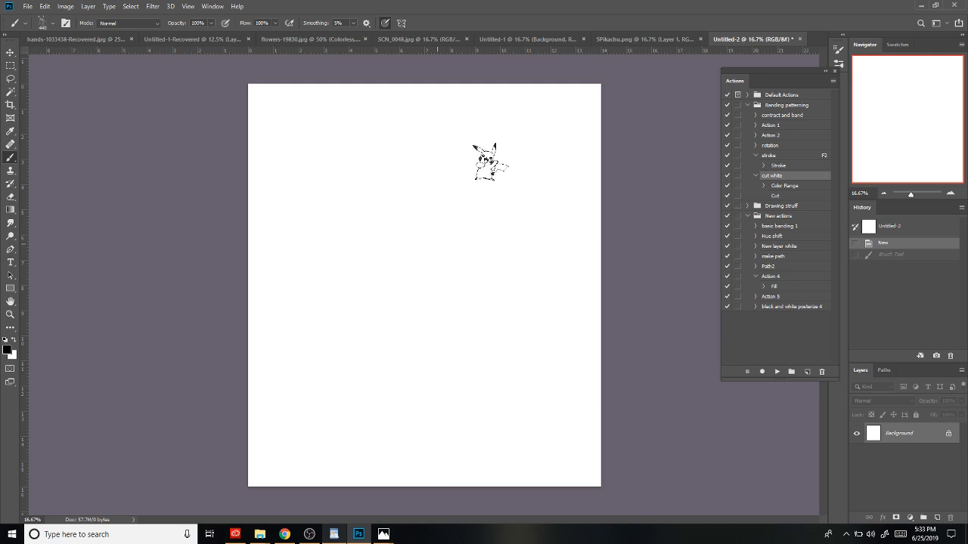
left_click(951, 193)
left_click(950, 194)
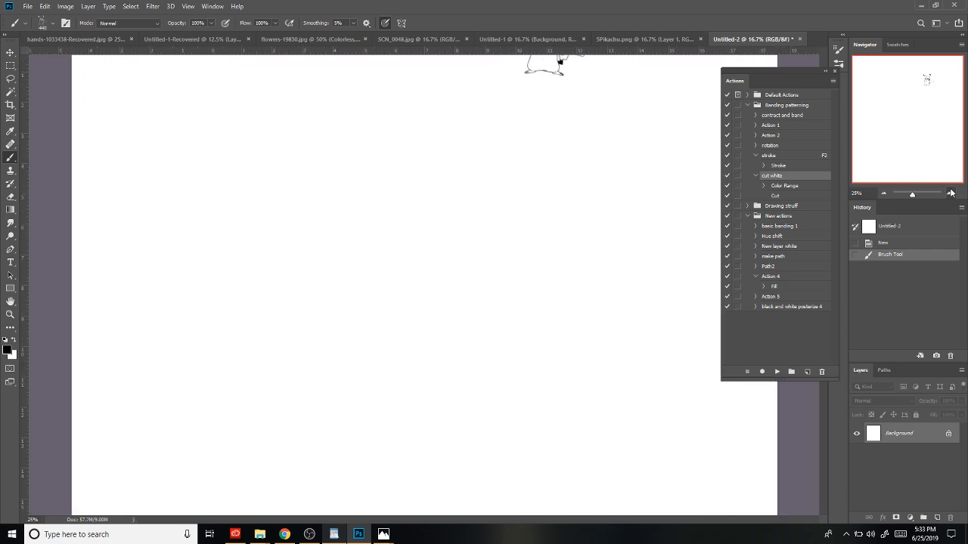
left_click_drag(891, 164, 893, 124)
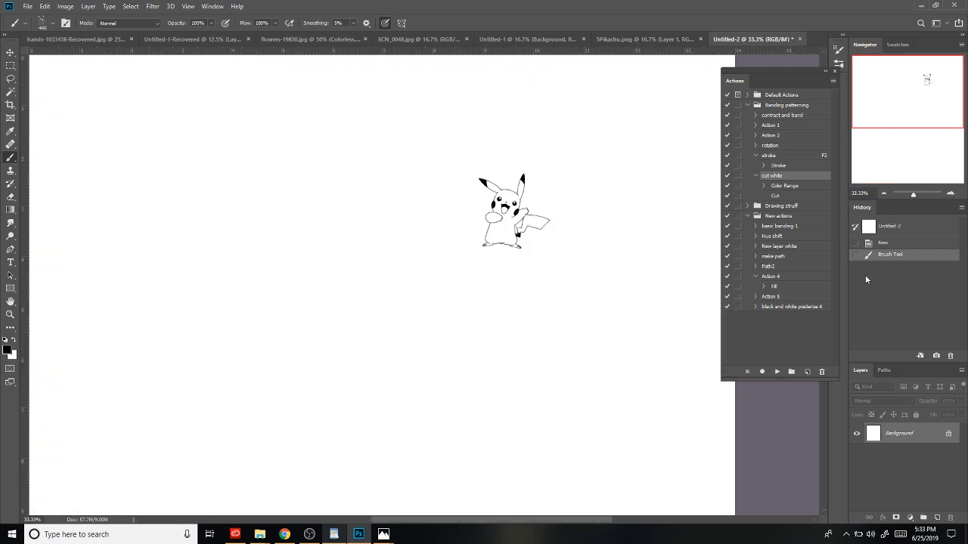
left_click(953, 195)
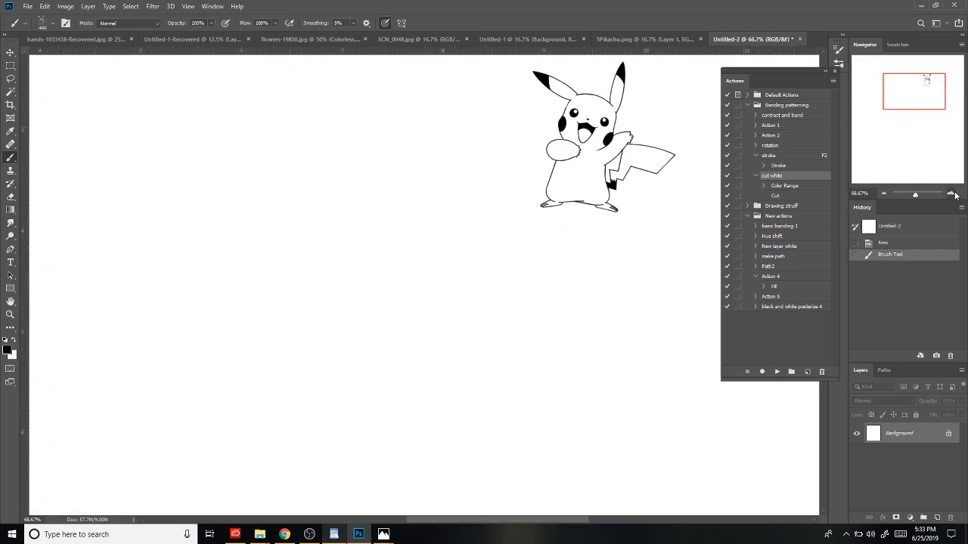
left_click(951, 194)
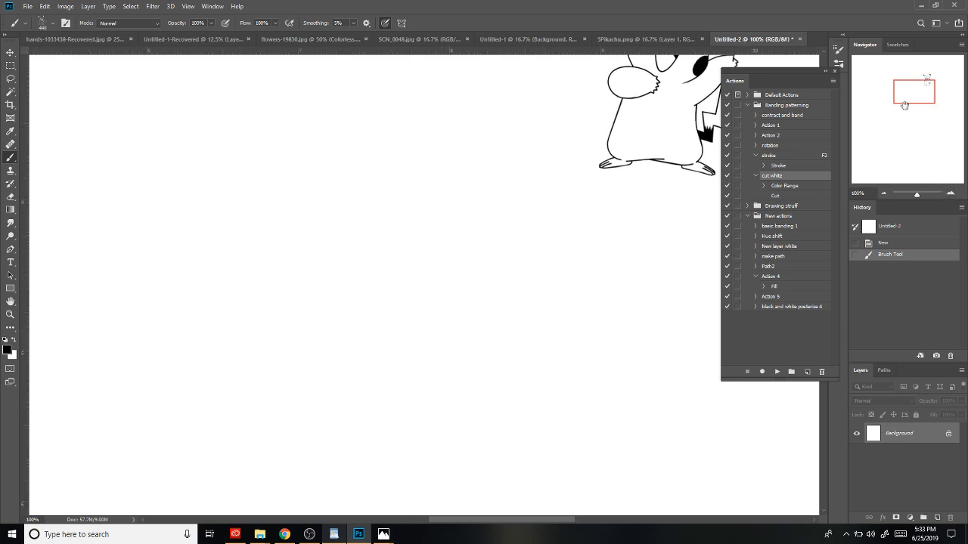
left_click_drag(904, 106, 912, 98)
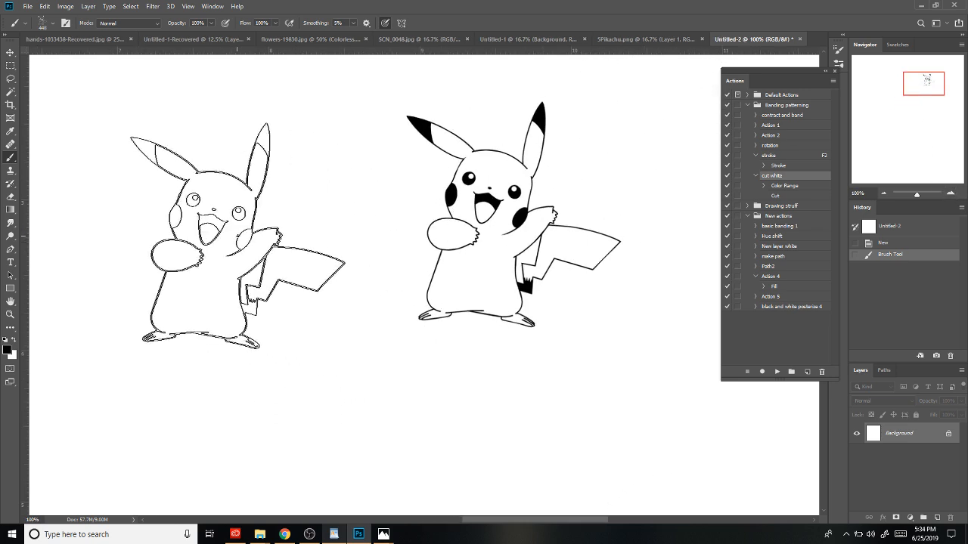
Step: Stamp a second Pikachu at 448 px to the left of the first, then undo both stamps
right_click(276, 224)
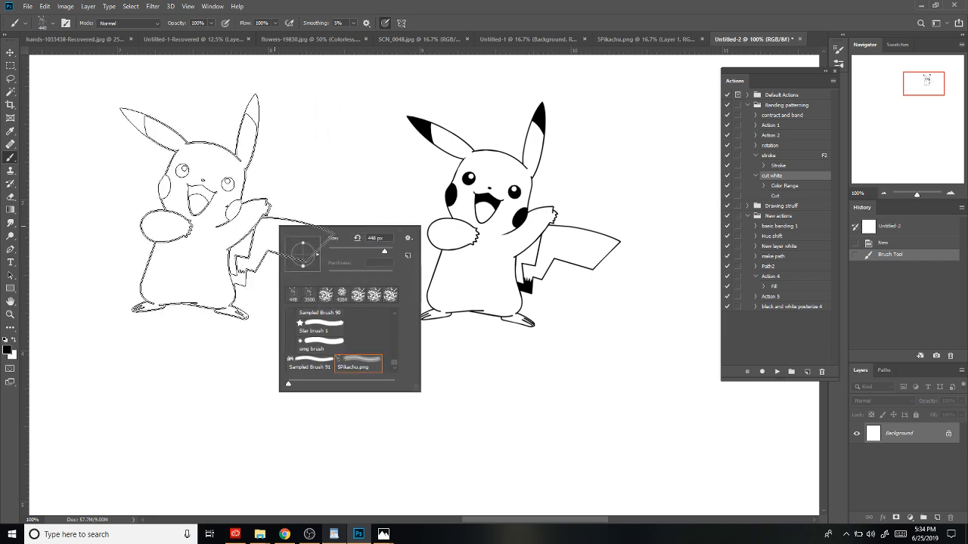
left_click(213, 211)
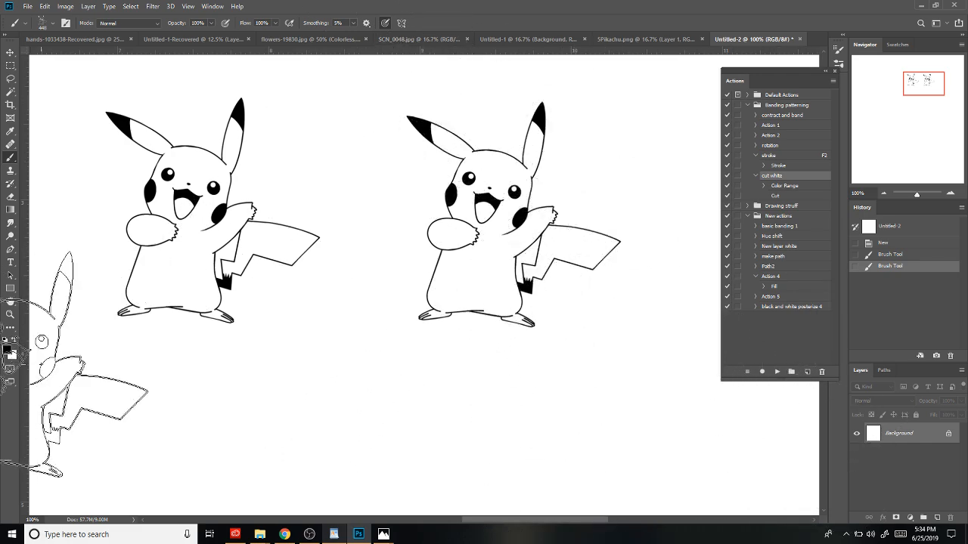
left_click(900, 256)
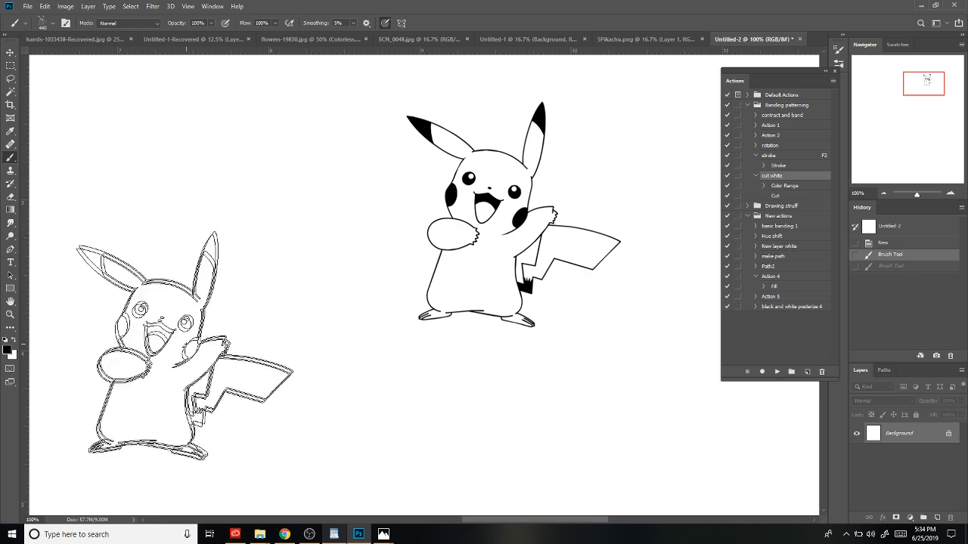
left_click(886, 243)
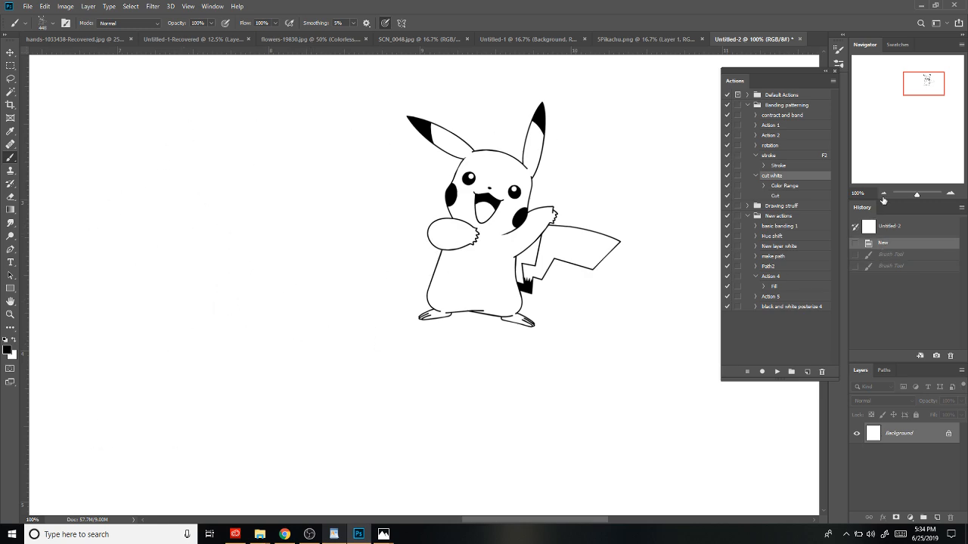
Step: Open the brush settings and detach the panel so it floats over the blank canvas
left_click(883, 193)
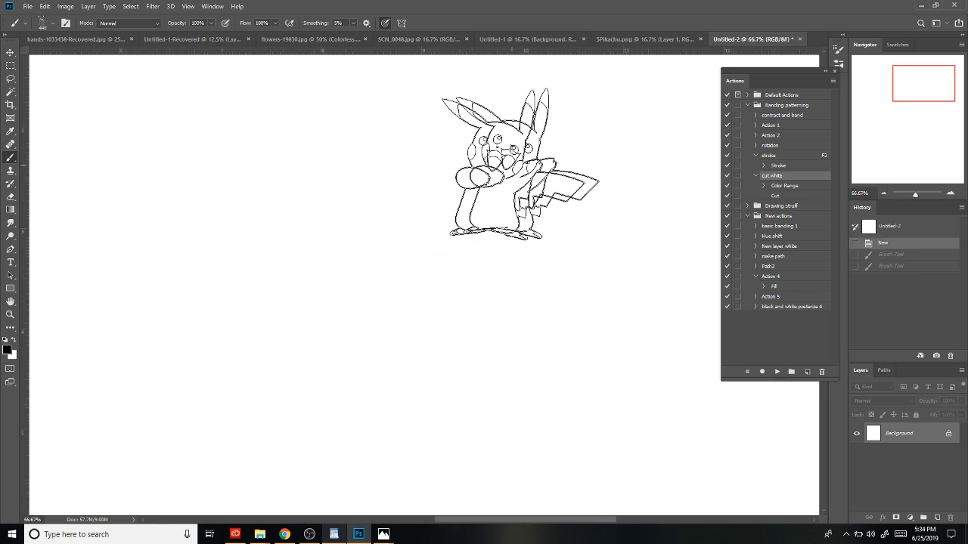
left_click(886, 193)
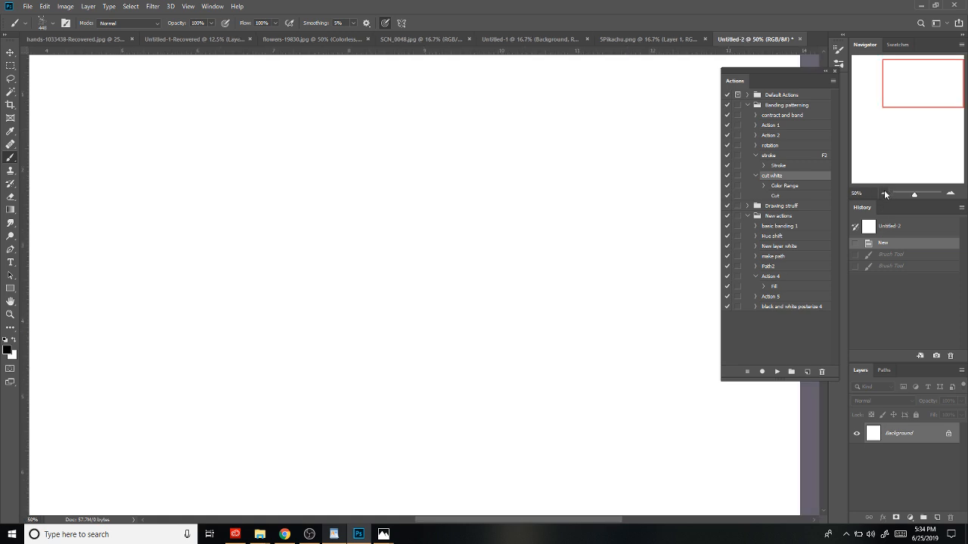
left_click(885, 193)
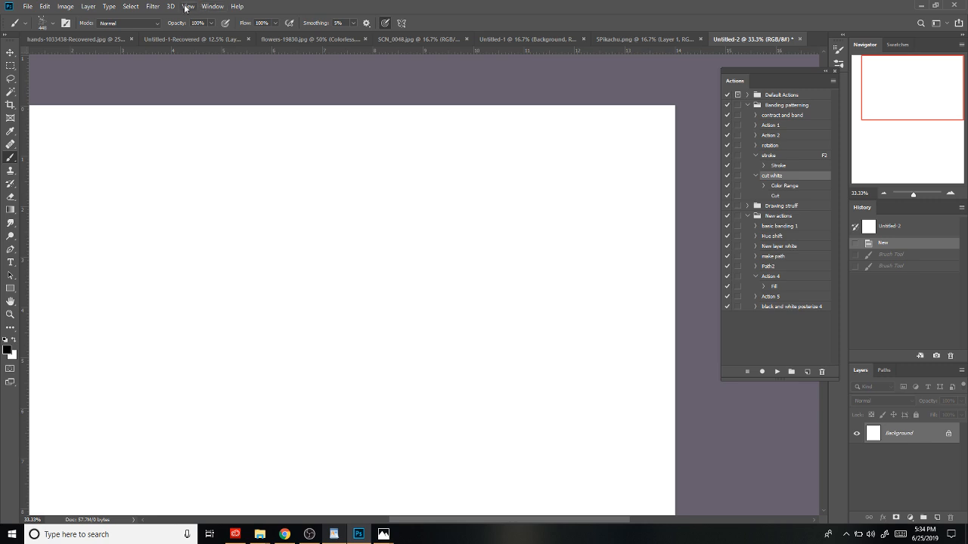
left_click(212, 6)
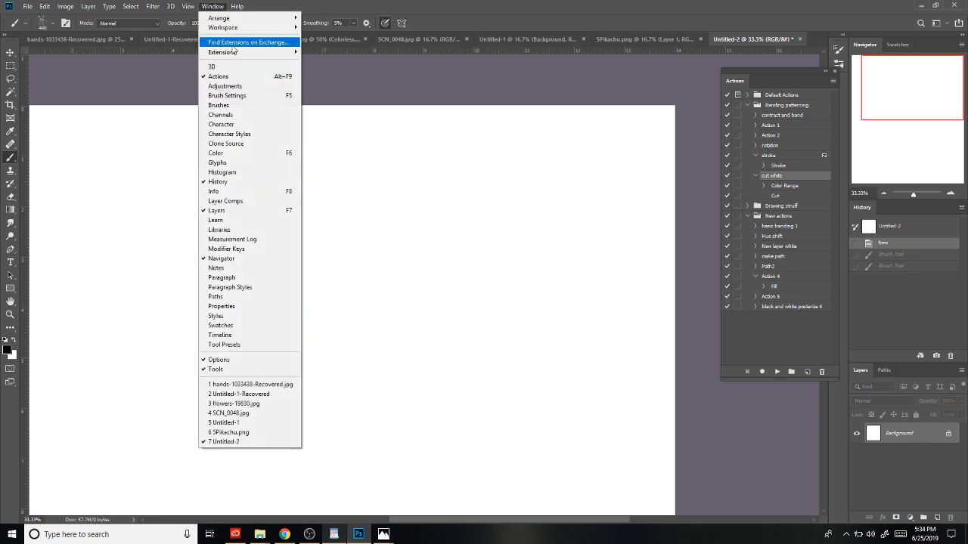
left_click(233, 95)
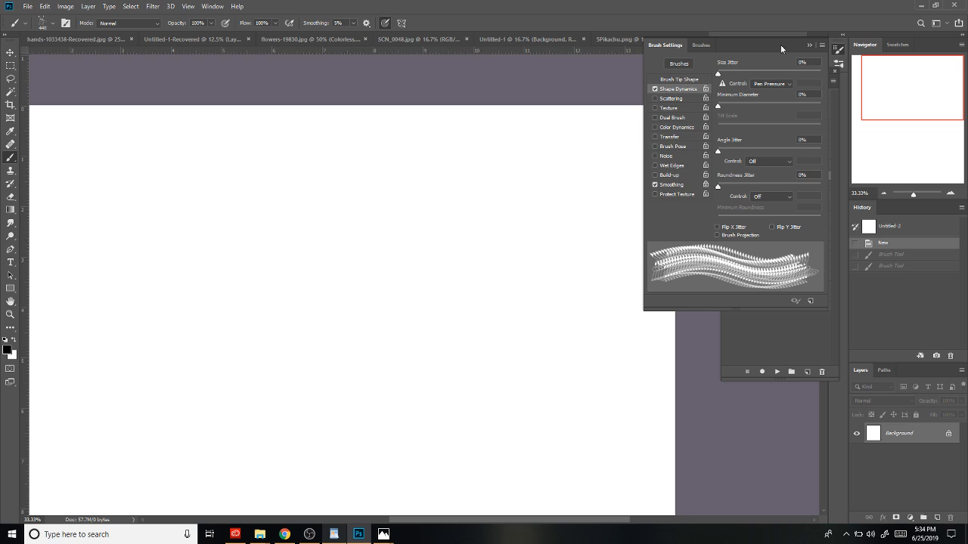
left_click_drag(781, 44, 696, 92)
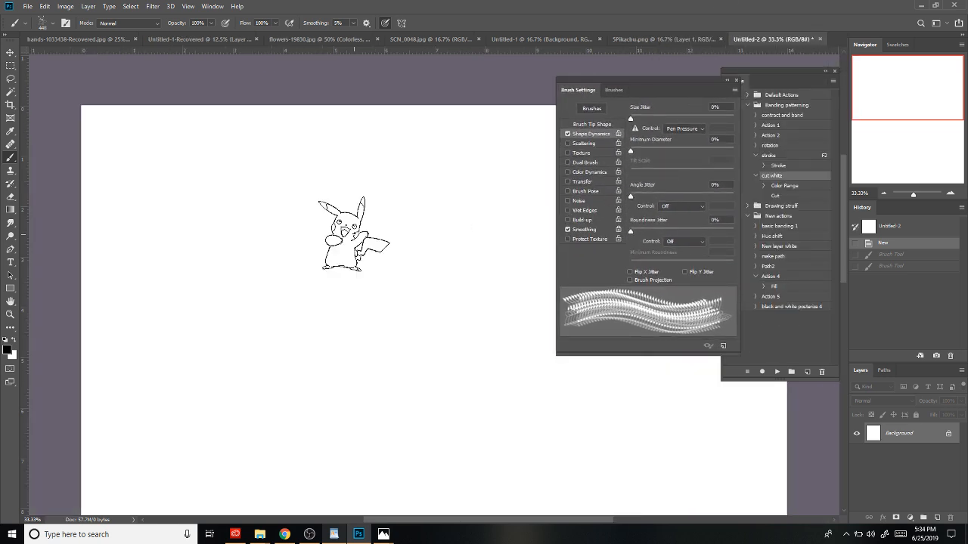
Step: Set the brush tip spacing to 104%, painting and reverting a test stroke on the blank page before and after the change
left_click_drag(161, 228, 339, 215)
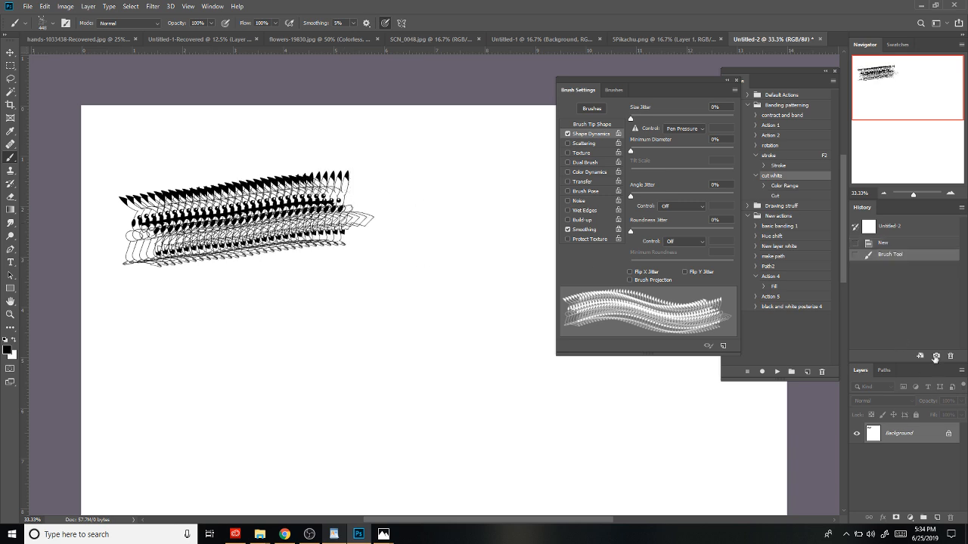
left_click(900, 243)
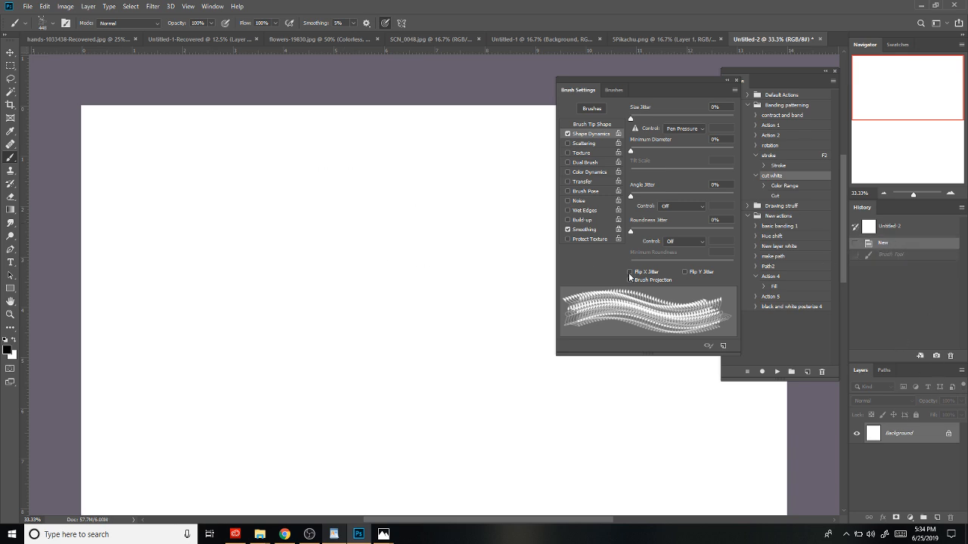
left_click(593, 124)
left_click_drag(637, 263, 684, 258)
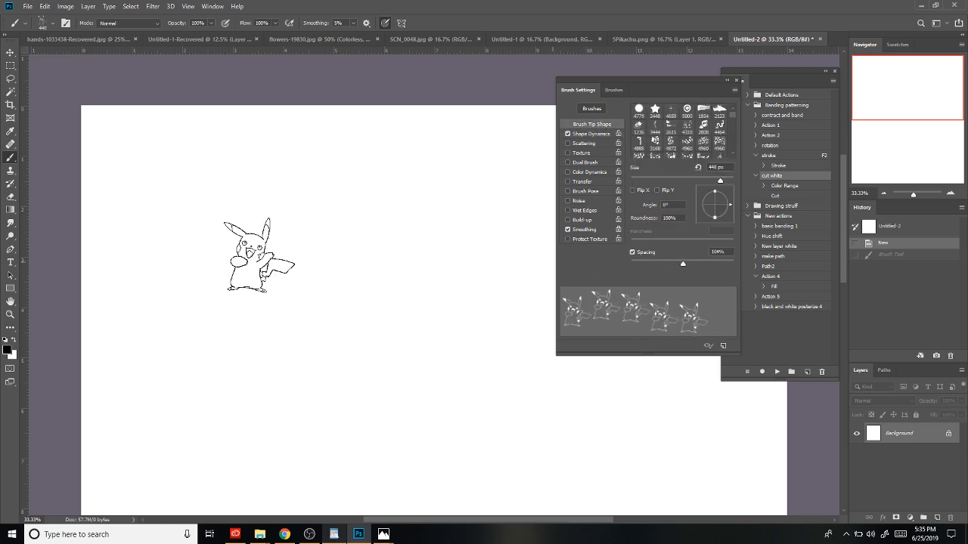
mouse_move(134, 203)
left_mouse_down()
mouse_move(179, 223)
mouse_move(263, 217)
mouse_move(340, 176)
mouse_move(447, 168)
mouse_move(487, 189)
left_mouse_up()
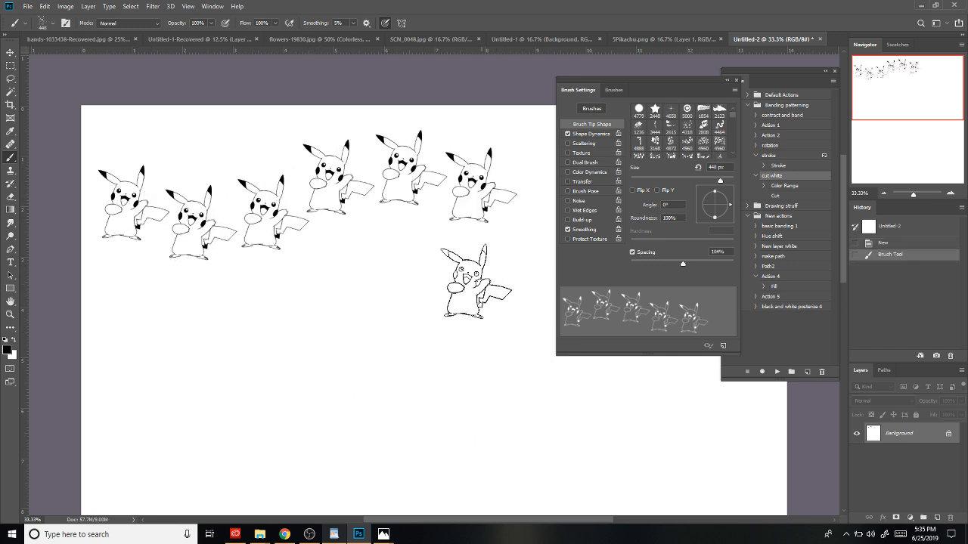
left_click(891, 243)
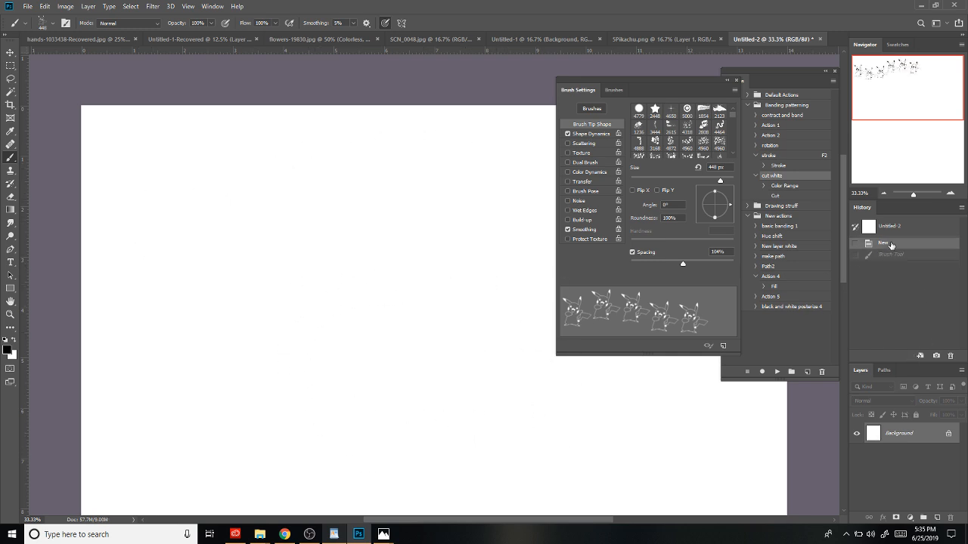
Step: Set the brush's size jitter to about 73% in Shape Dynamics and enlarge the brush to 2165 px
left_click(593, 134)
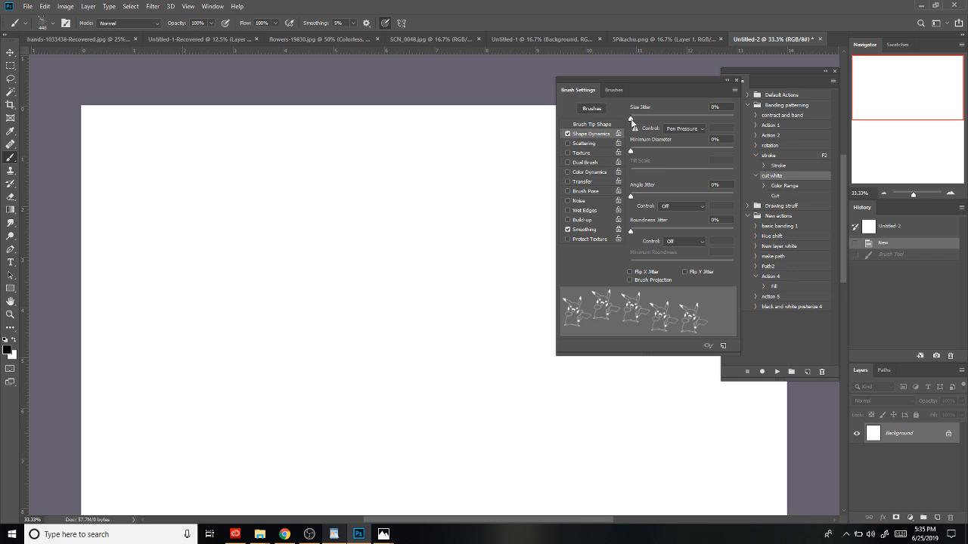
left_click_drag(632, 123, 706, 129)
right_click(285, 241)
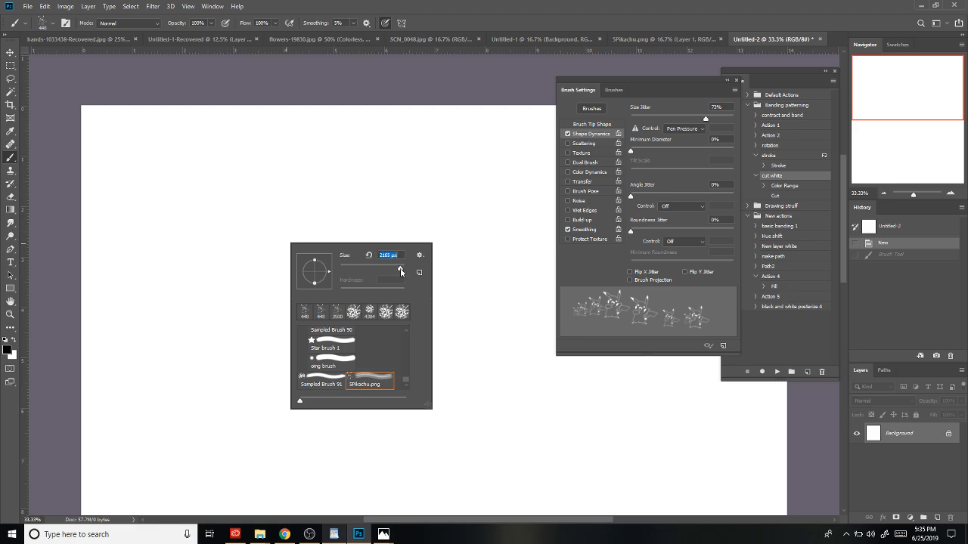
Step: Stamp seven Pikachus of varying size around the page, then revert to only the first small one near the upper-left corner
left_click(238, 199)
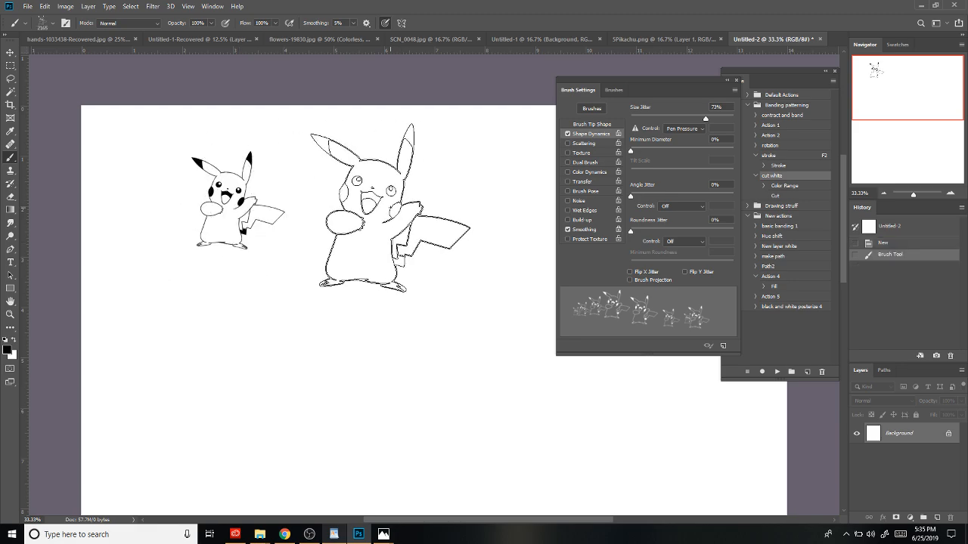
left_click(383, 208)
left_click(214, 390)
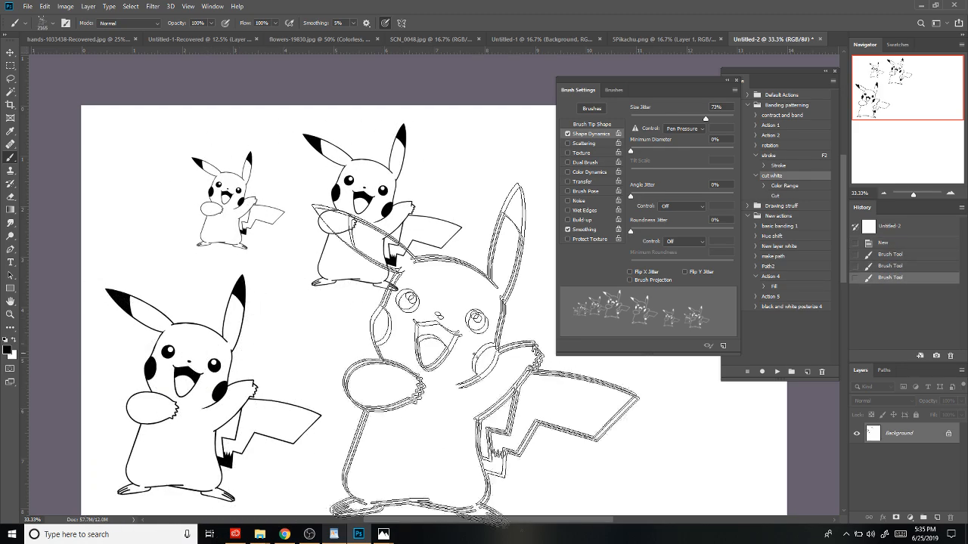
left_click(586, 433)
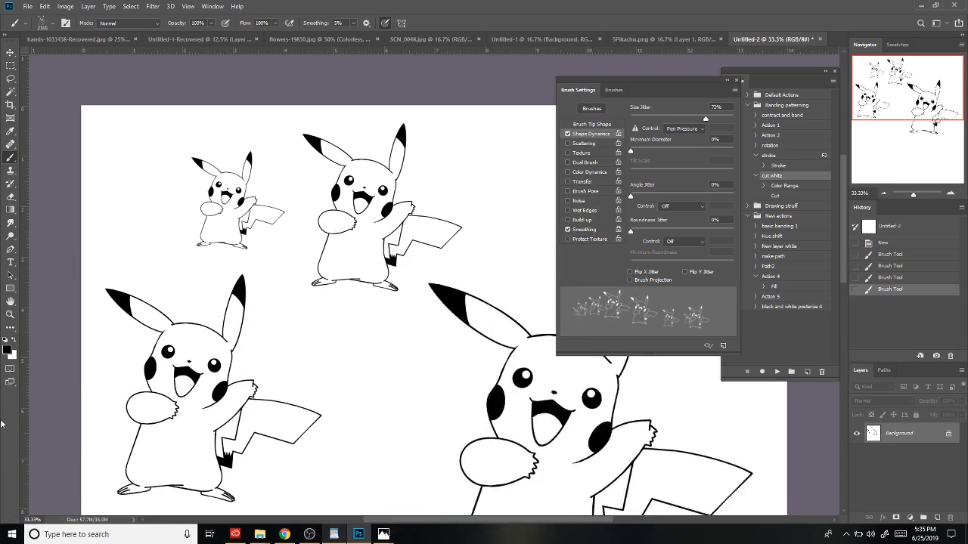
left_click(885, 195)
left_click(884, 195)
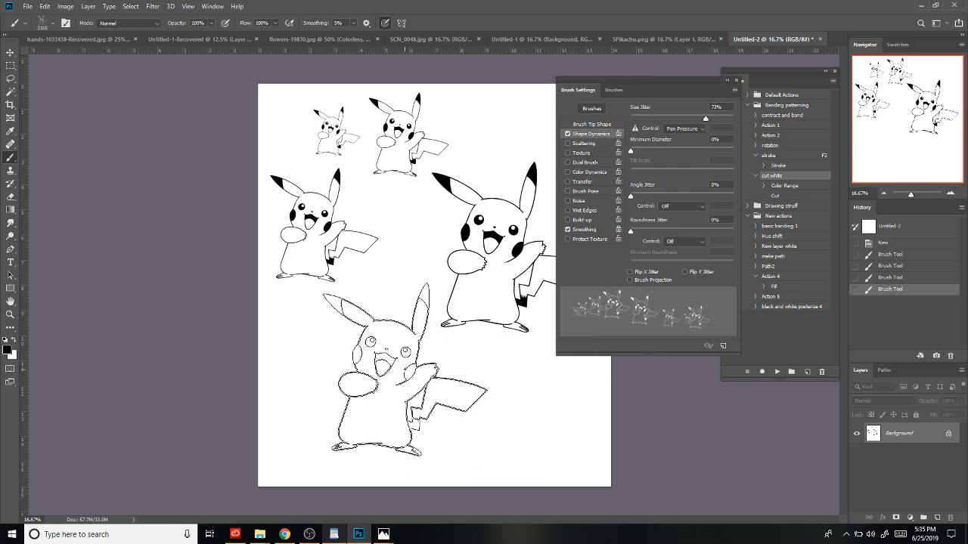
left_click(375, 375)
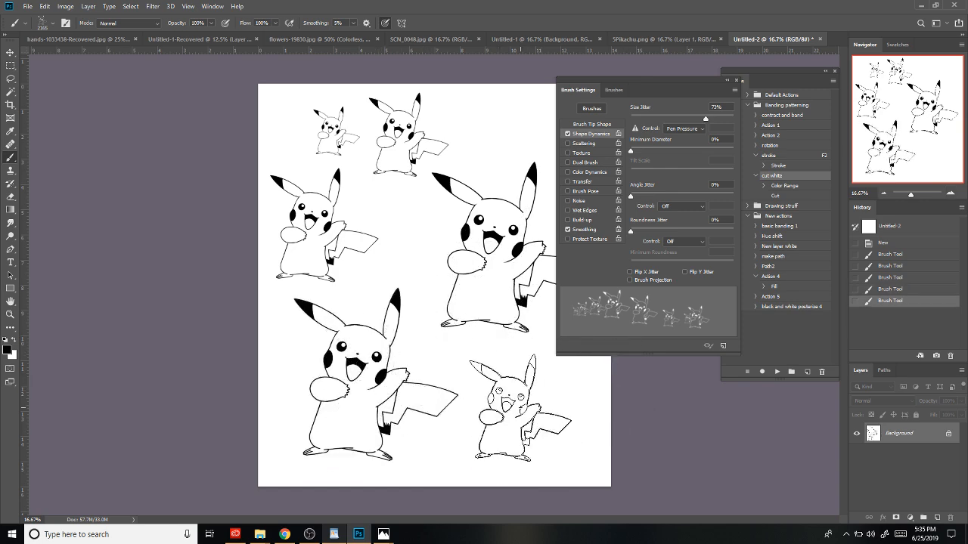
left_click(519, 407)
left_click(408, 227)
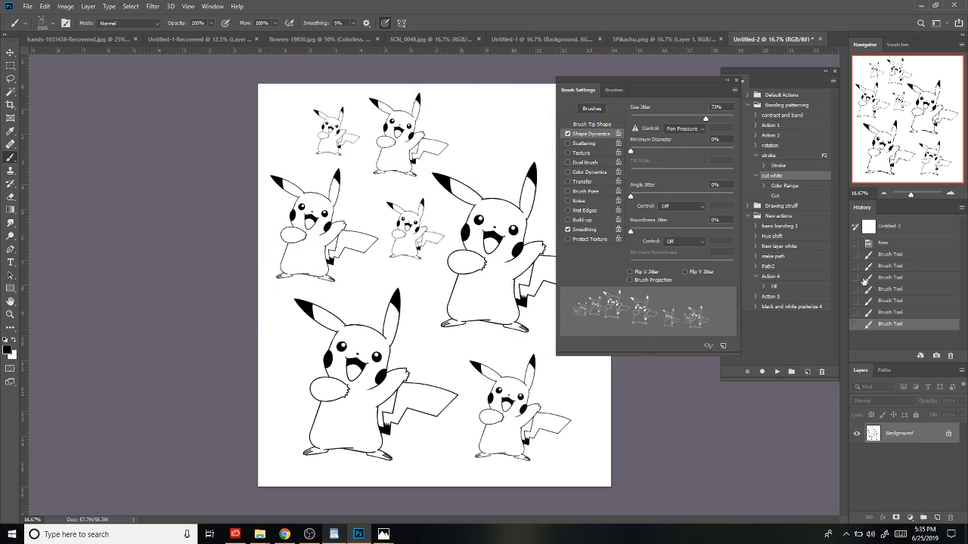
left_click(896, 254)
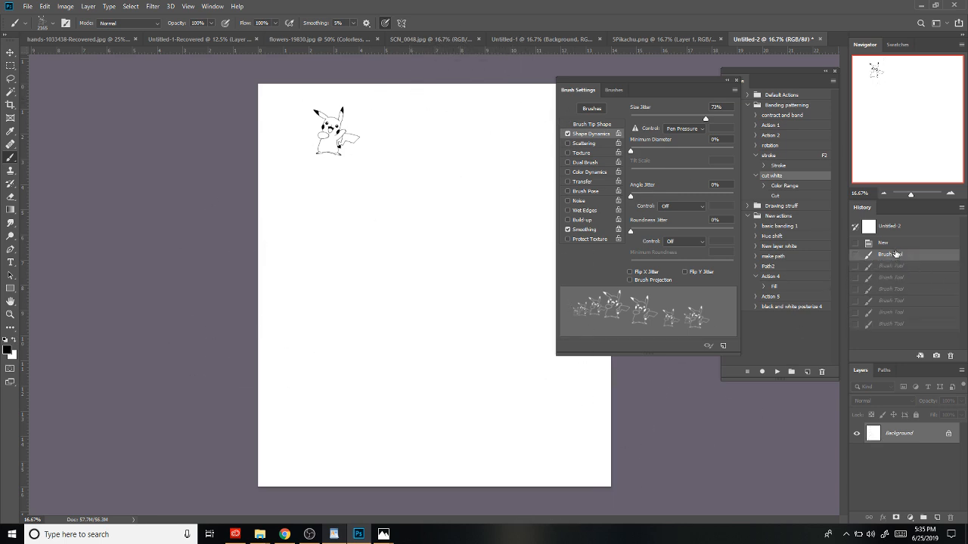
left_click(951, 194)
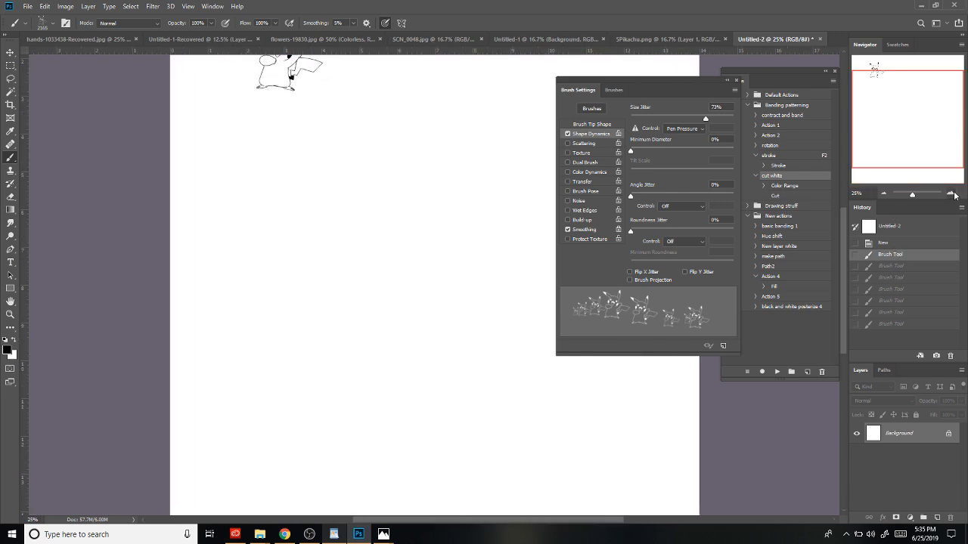
left_click_drag(920, 127, 857, 132)
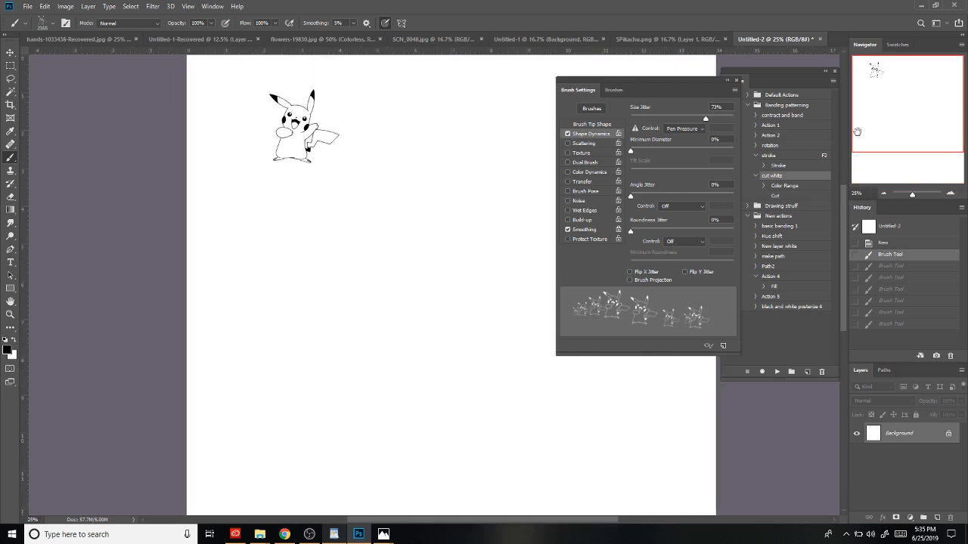
Step: Enable Color Dynamics for the brush and set the foreground color to red (ff0000)
left_click(585, 173)
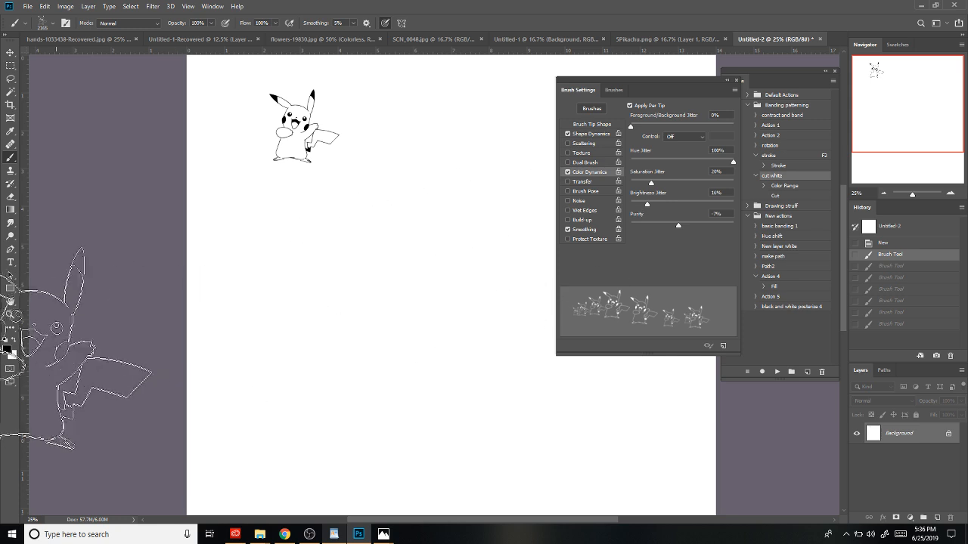
left_click(8, 349)
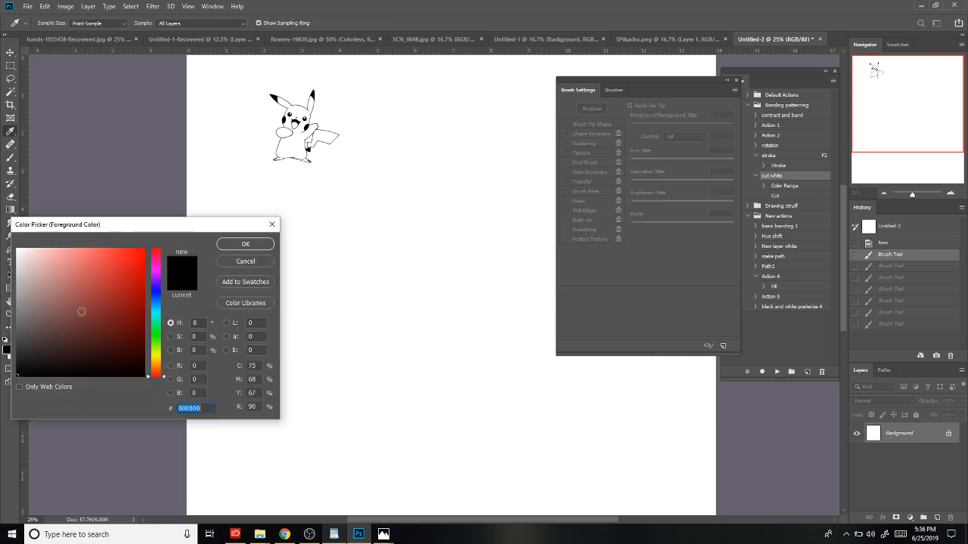
type("ff0000")
left_click(256, 244)
key("b")
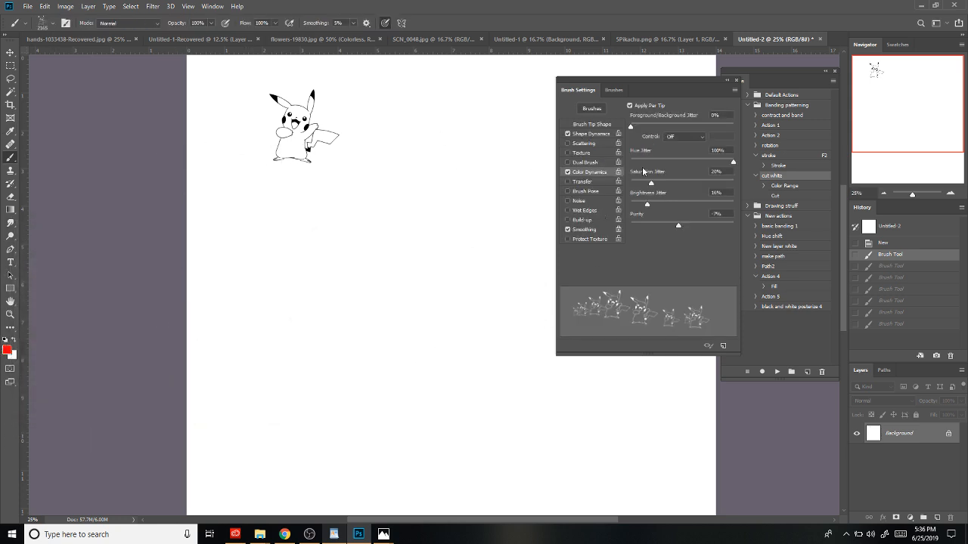
left_click(568, 173)
left_click(569, 173)
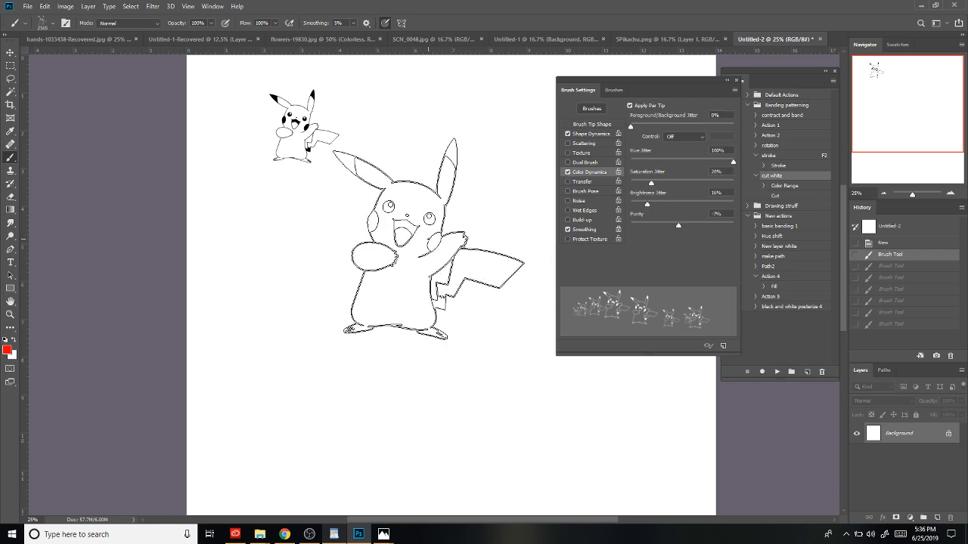
Step: Stamp nine overlapping Pikachus to test the color jitter, then revert the page to only the black Pikachu
left_click(428, 235)
left_click(327, 326)
left_click(472, 287)
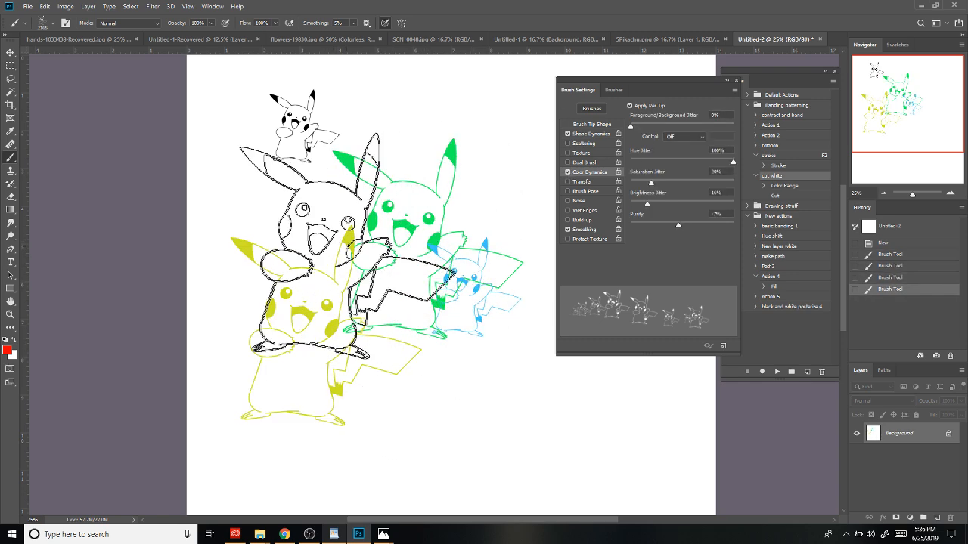
left_click(344, 242)
left_click(465, 318)
left_click(457, 200)
left_click(364, 270)
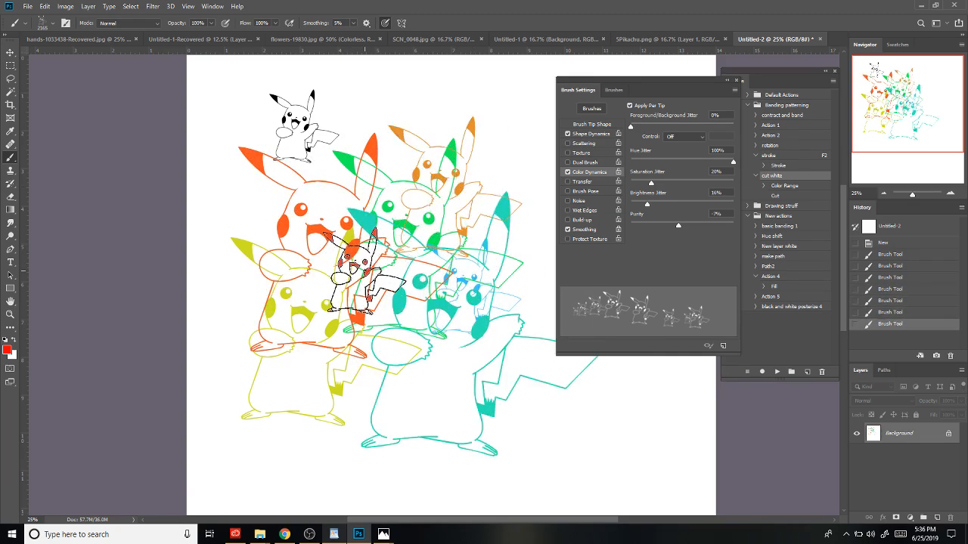
left_click(432, 322)
left_click(415, 240)
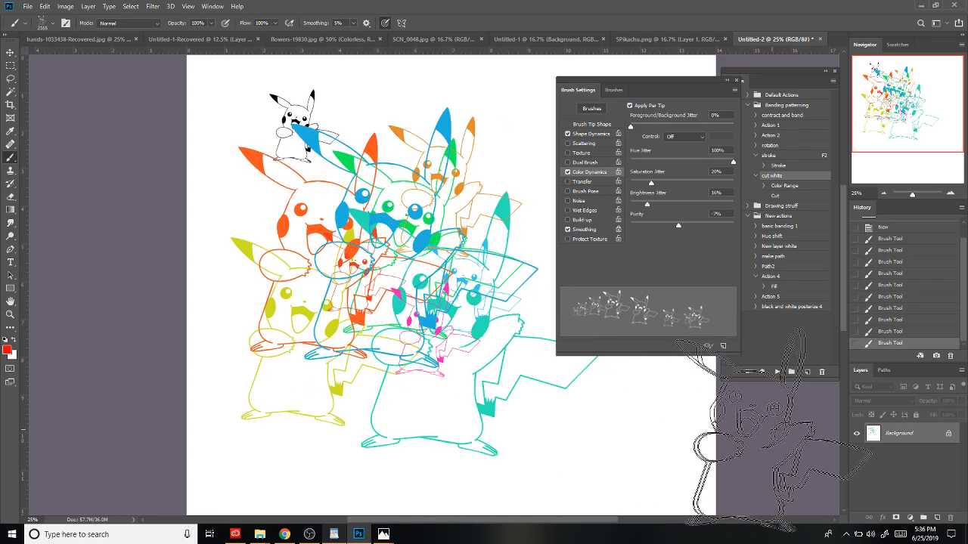
left_click(901, 286)
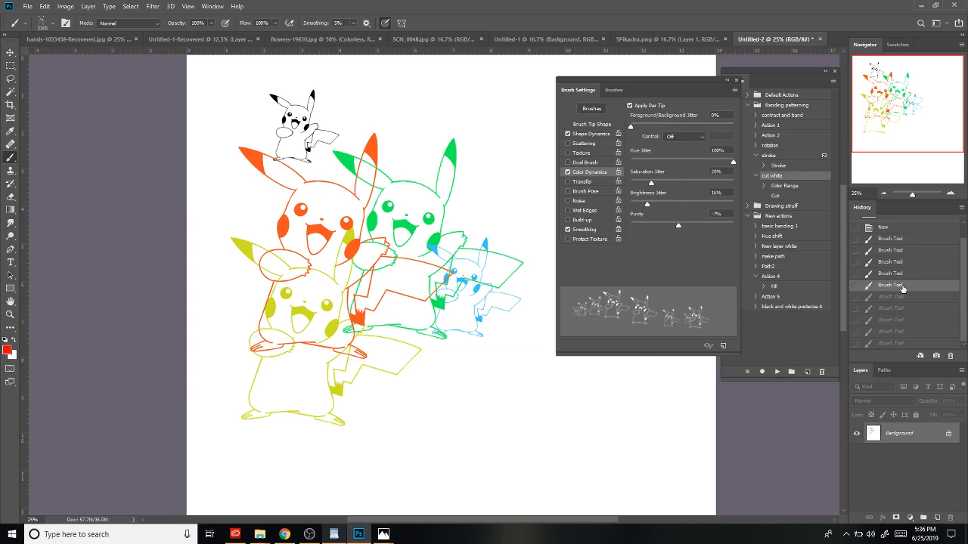
left_click(899, 252)
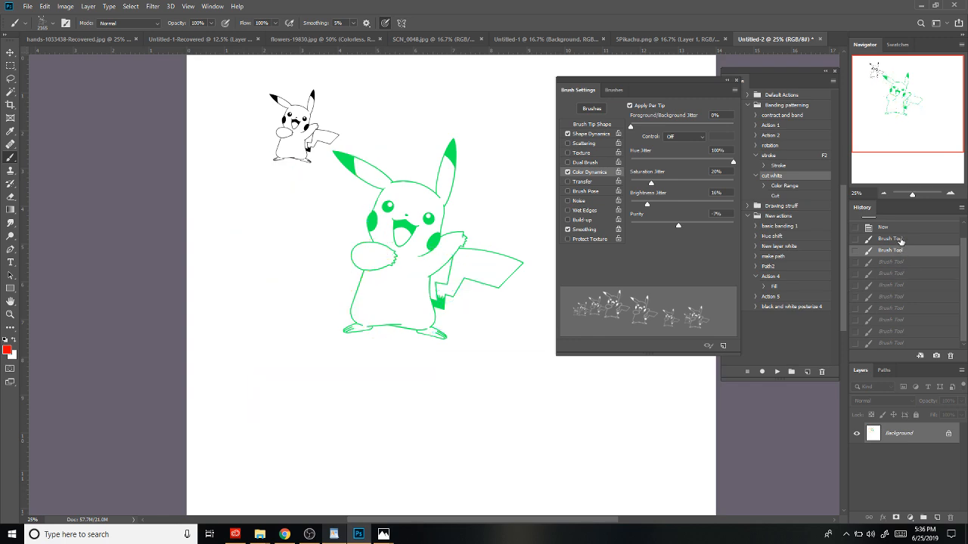
left_click(900, 239)
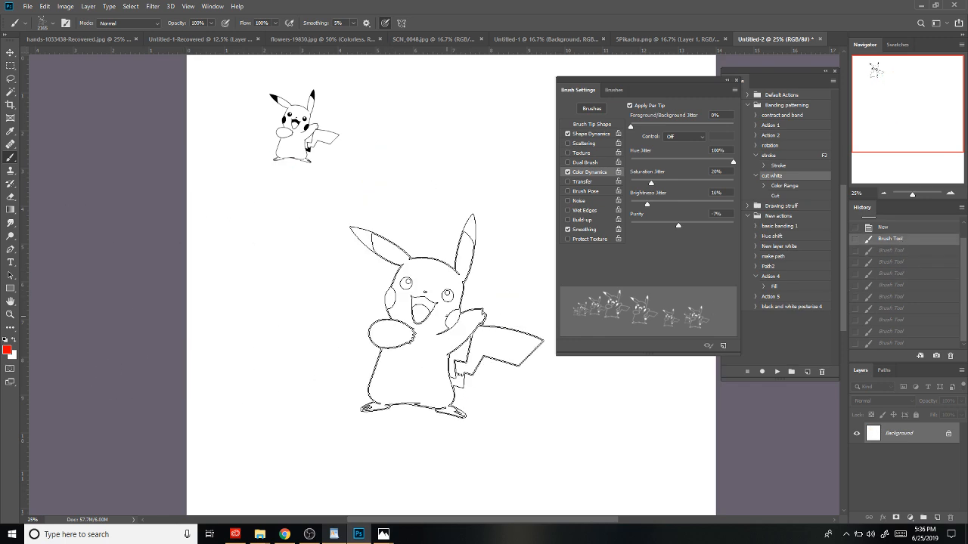
Step: Stamp single Pikachus in the middle of the page to compare their random colors, undoing each one
left_click(309, 316)
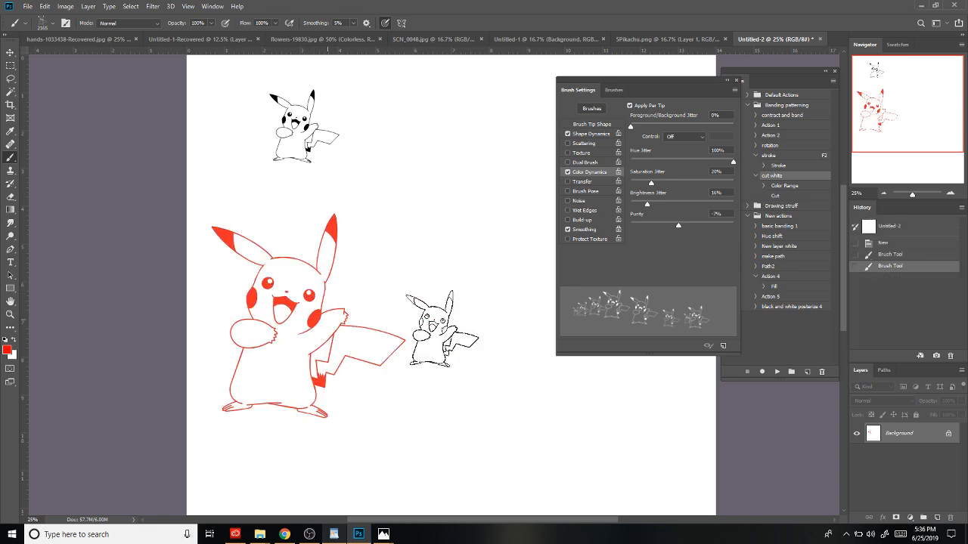
left_click(409, 248)
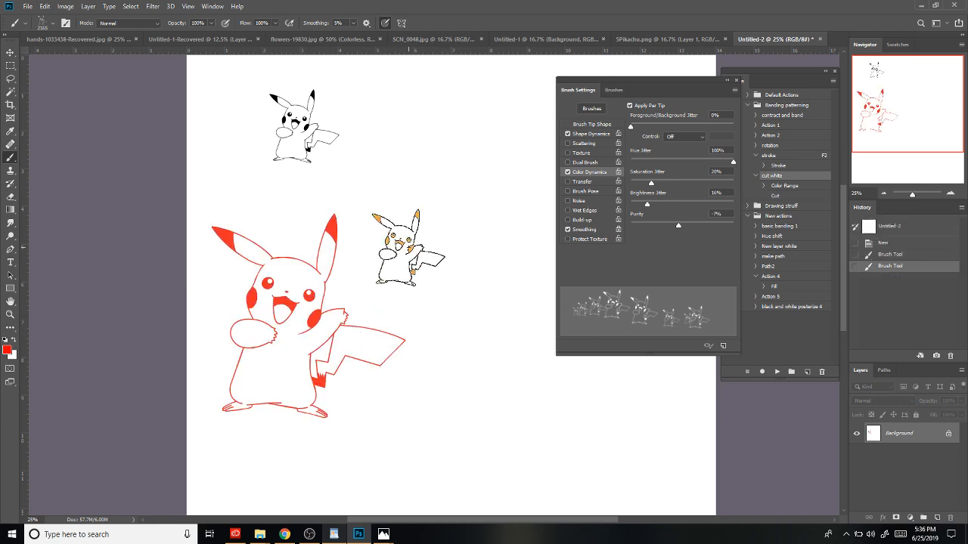
left_click(890, 260)
left_click(418, 300)
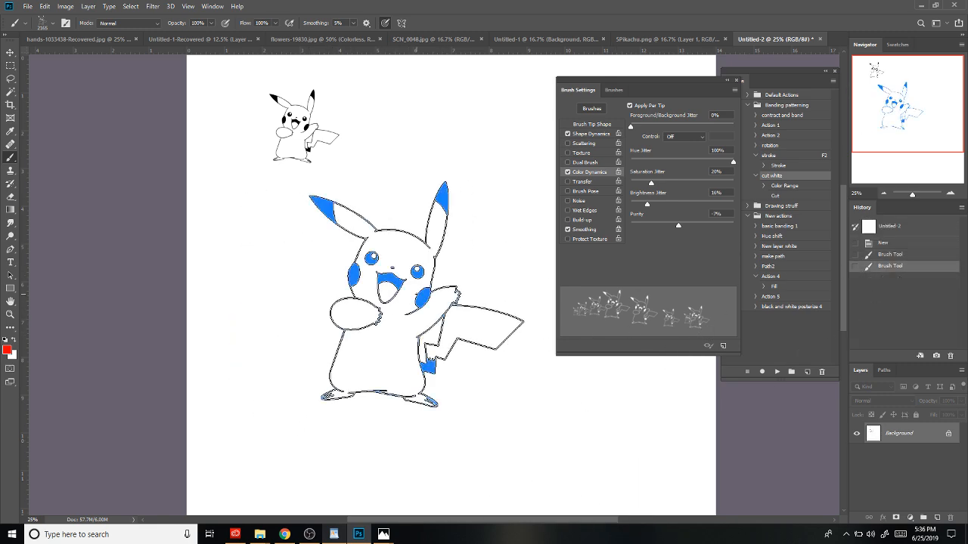
key("ctrl+z")
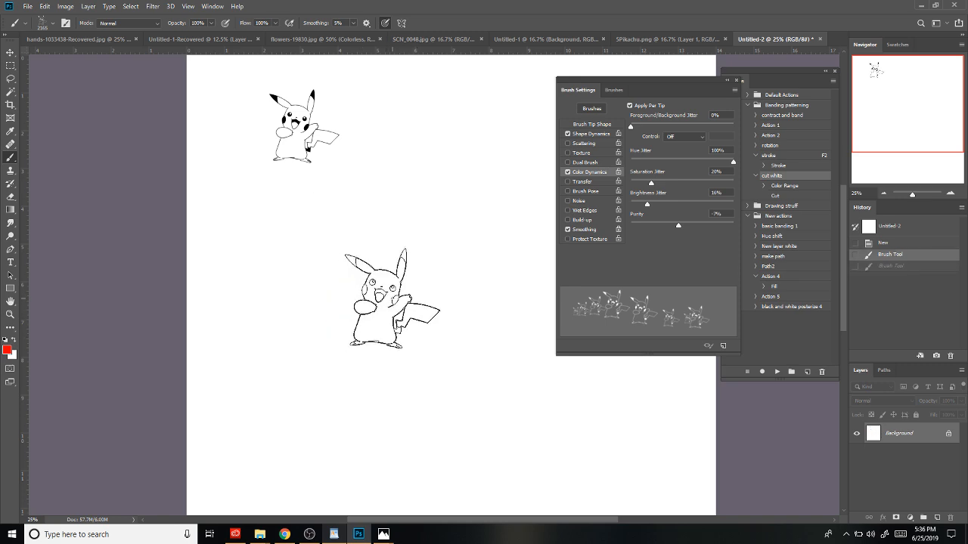
left_click(392, 297)
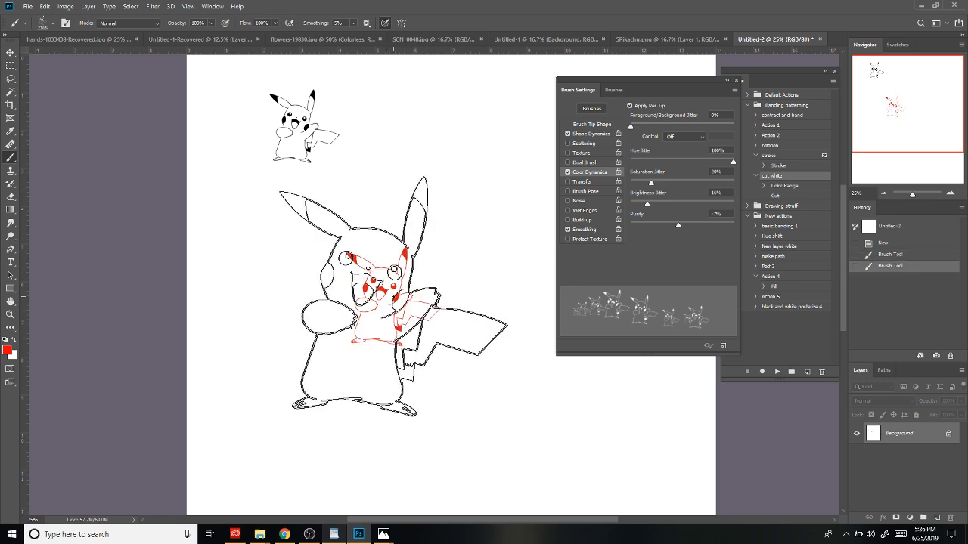
key("ctrl+z")
left_click(451, 285)
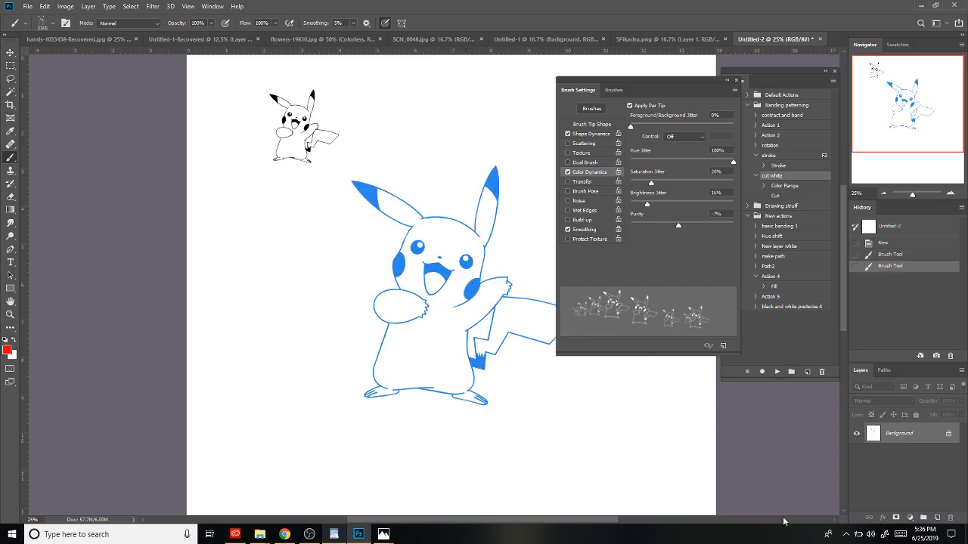
left_click(896, 255)
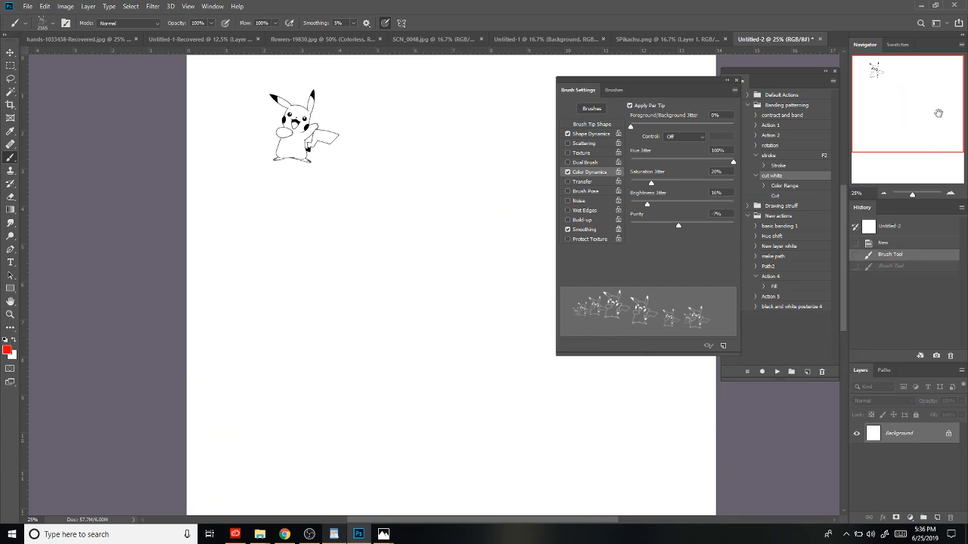
Step: Disable Color Dynamics for the brush and show the Shape Dynamics settings
left_click(568, 173)
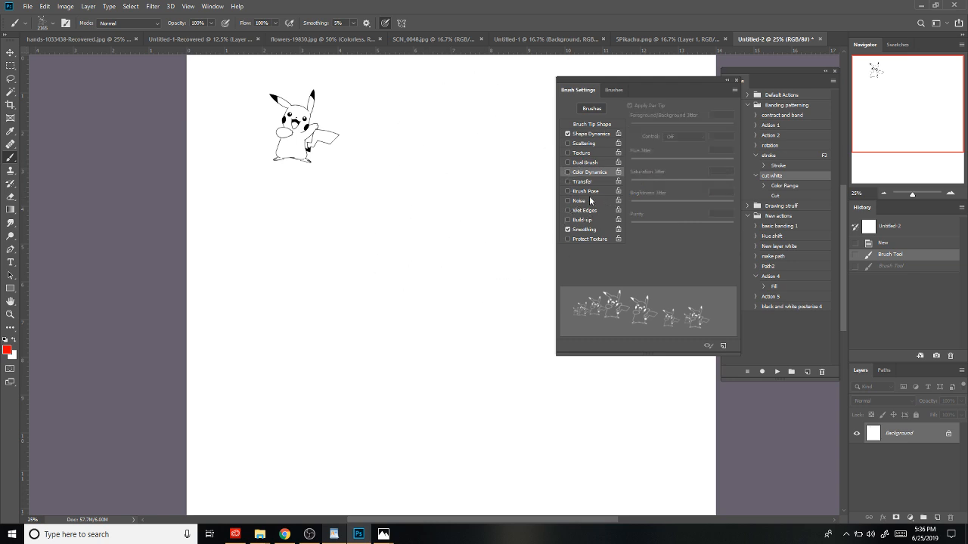
left_click(582, 135)
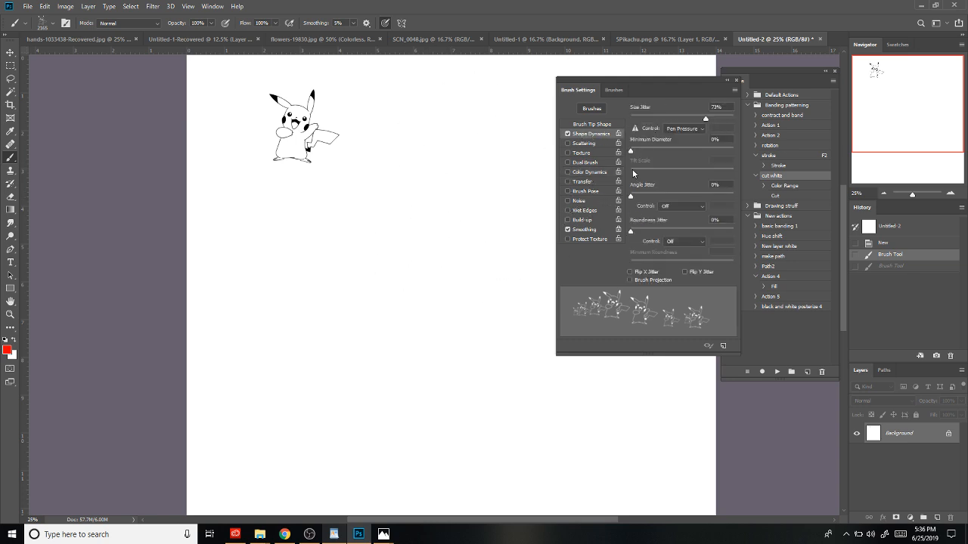
Step: Preview a 100% Angle Jitter and reset it to 0%, then enable Flip X Jitter and Flip Y Jitter
left_click_drag(630, 195, 731, 196)
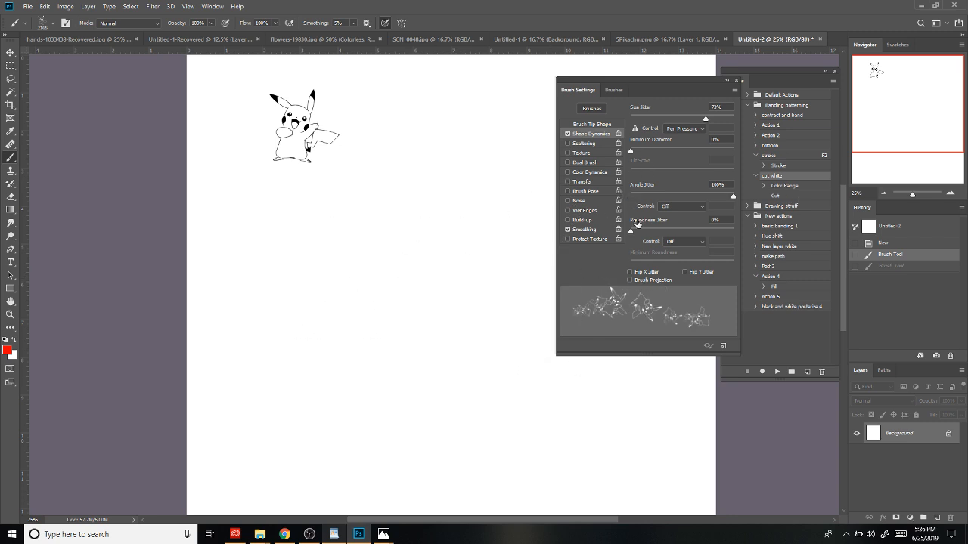
left_click_drag(628, 214, 600, 219)
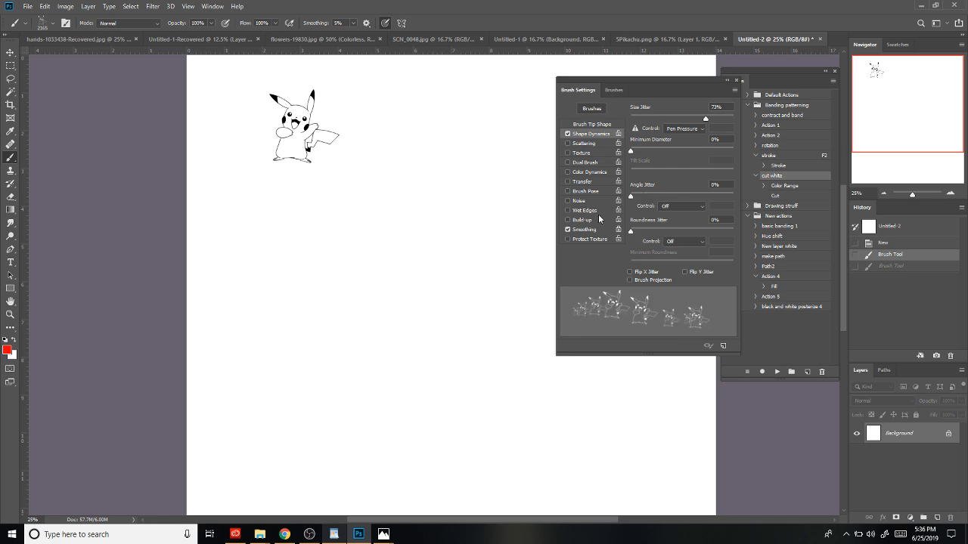
left_click(630, 272)
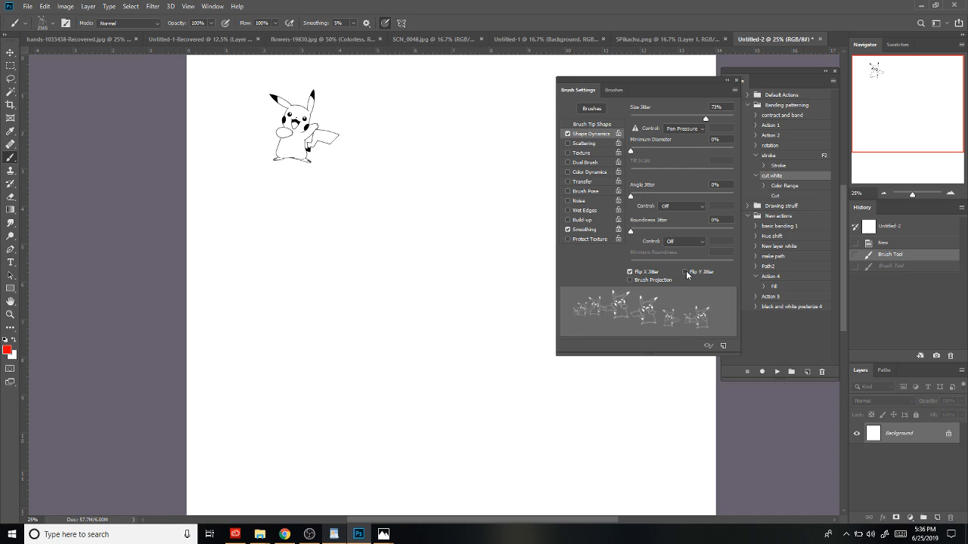
left_click(685, 272)
Step: Stamp four red Pikachus across the page to test the flip jitter, then disable Flip X Jitter and revert to only the black Pikachu
left_click(408, 261)
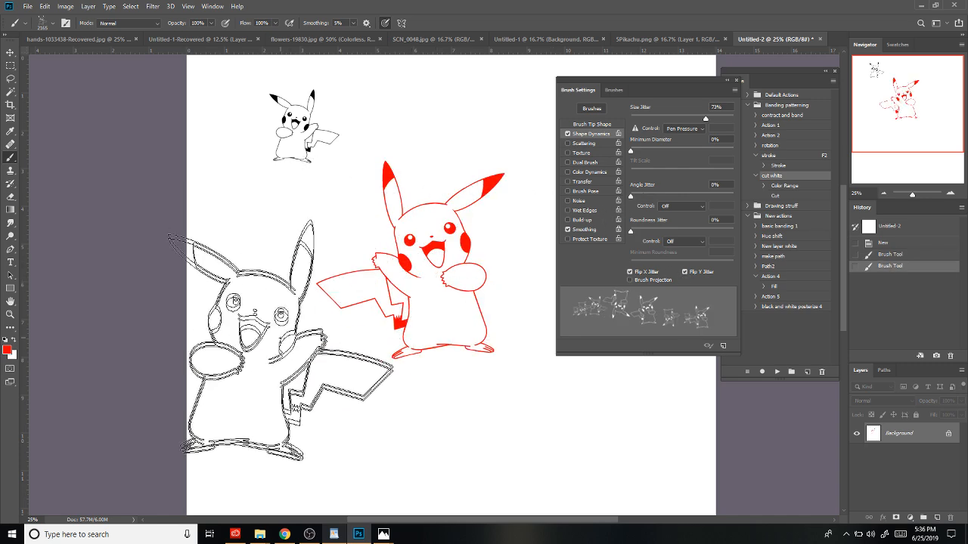
left_click(310, 365)
left_click(529, 427)
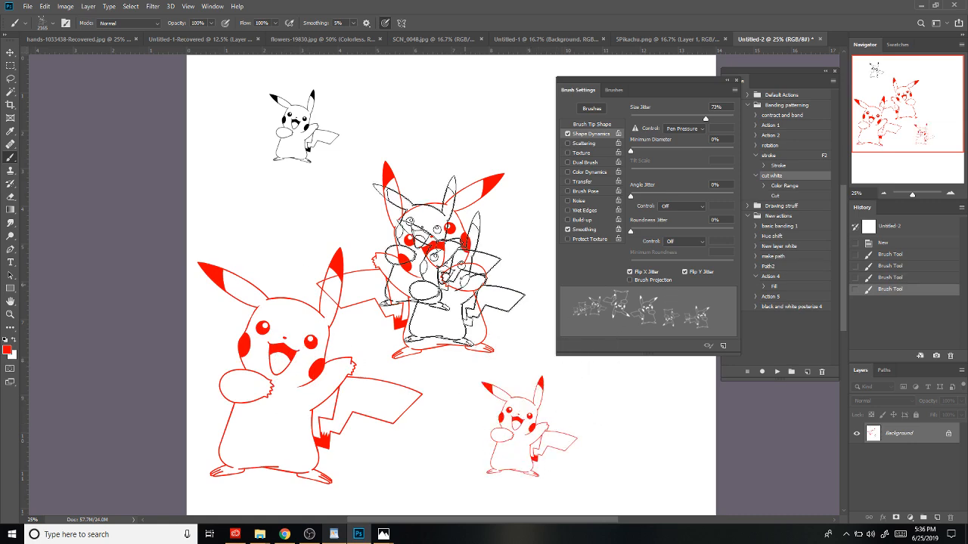
left_click(296, 205)
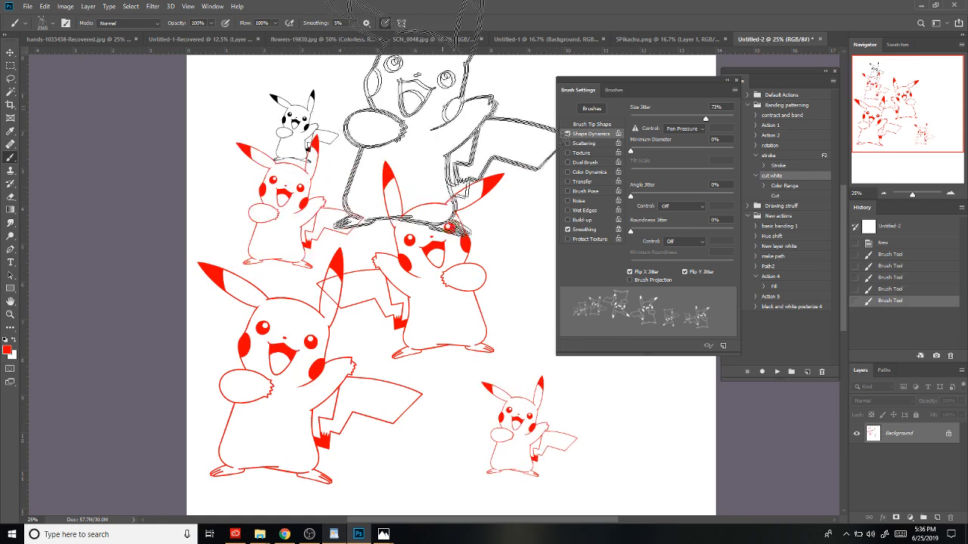
left_click(630, 272)
left_click(894, 257)
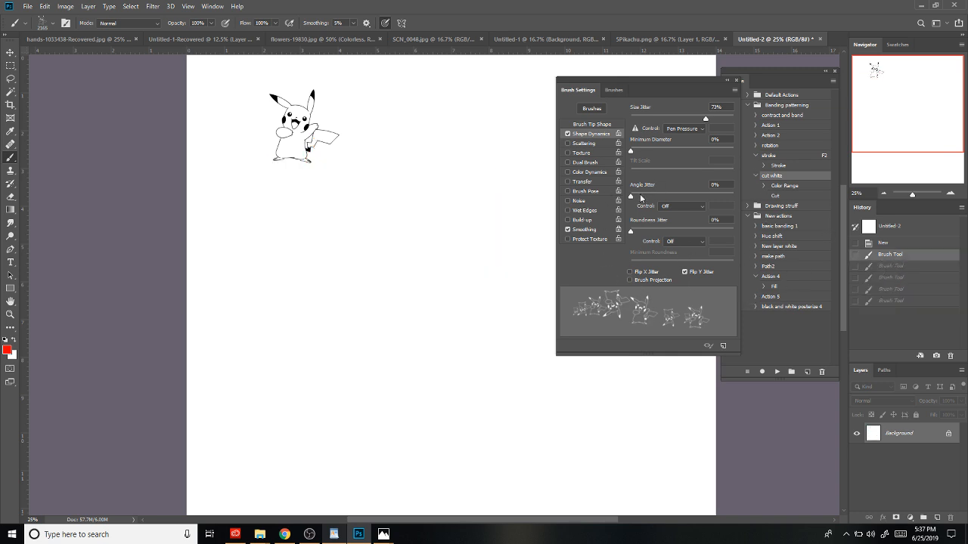
Step: Disable Shape Dynamics, set the brush tip angle to 46° and stamp a rotated Pikachu in the page's lower right area
left_click(595, 124)
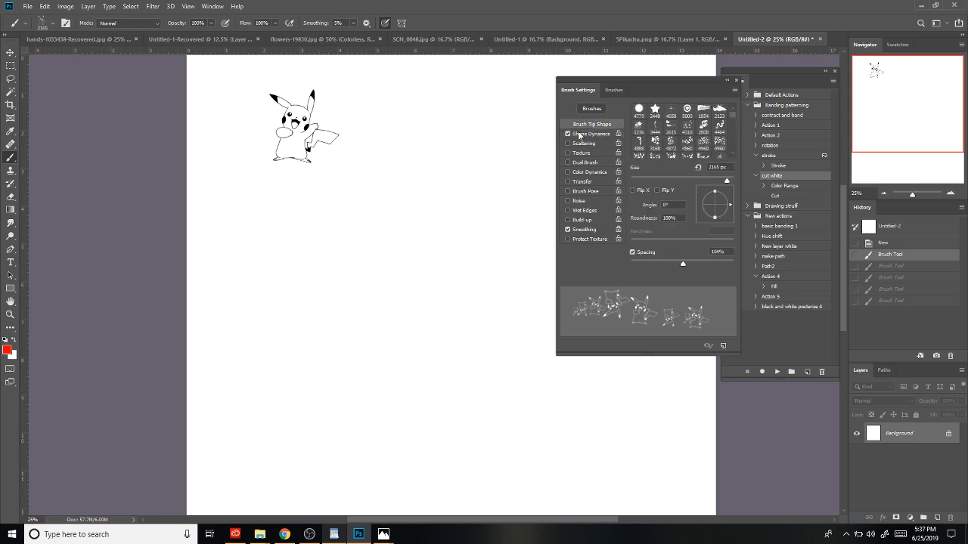
left_click(567, 135)
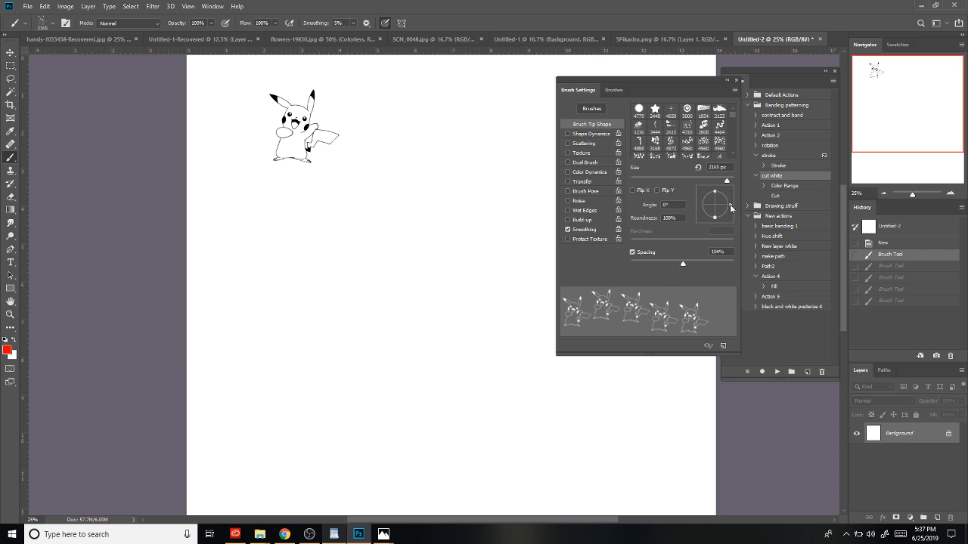
left_click_drag(730, 207, 729, 193)
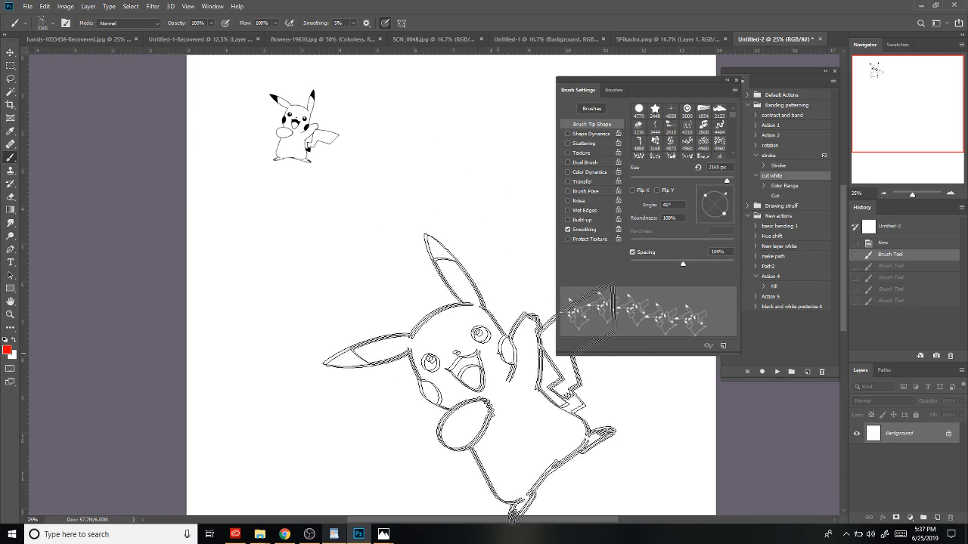
left_click(478, 377)
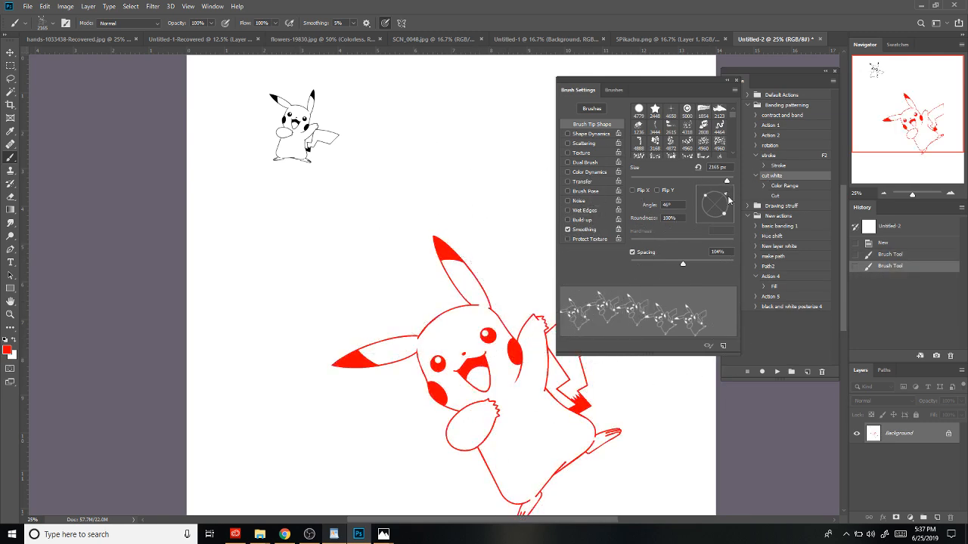
Step: Set the brush tip angle to -33° and stamp a Pikachu over the black one, then revert to only the black Pikachu
left_click_drag(730, 199, 737, 228)
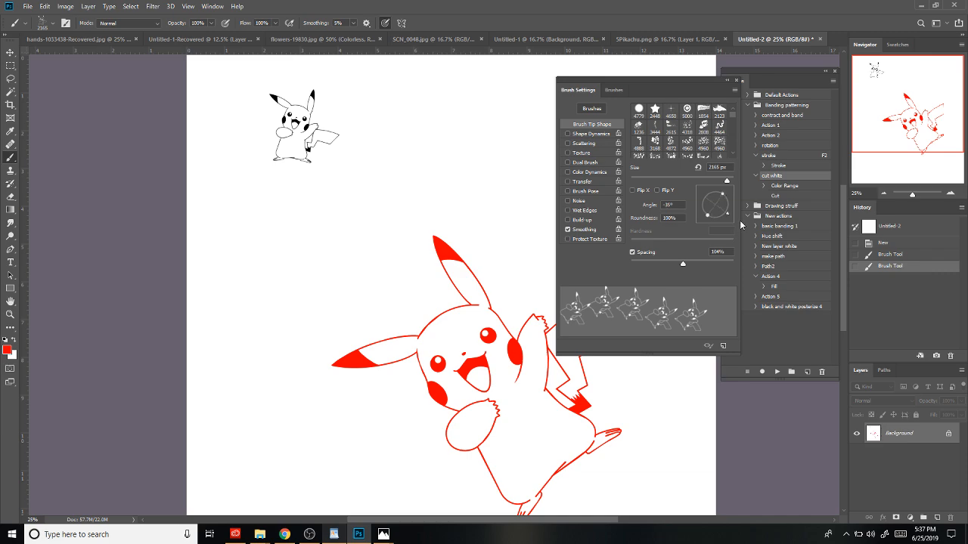
left_click(739, 220)
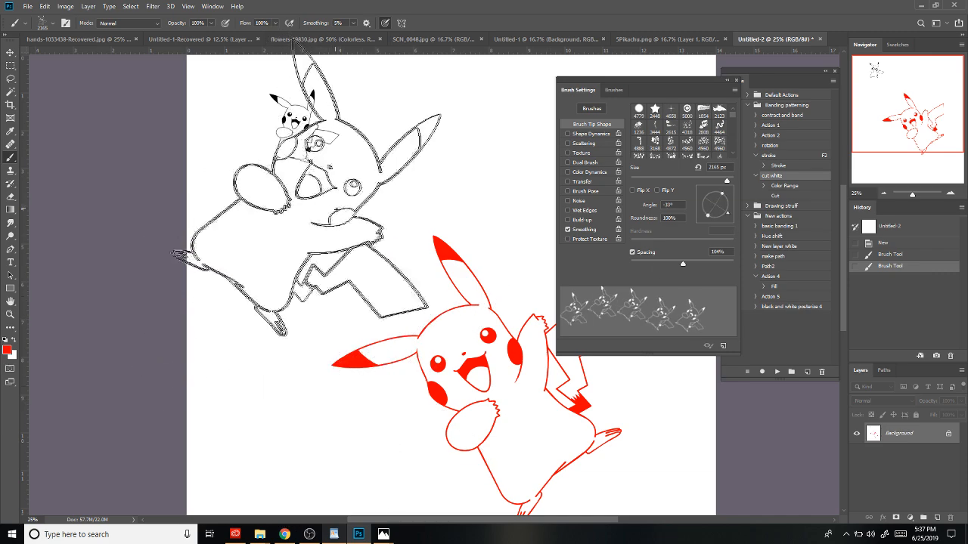
left_click(333, 189)
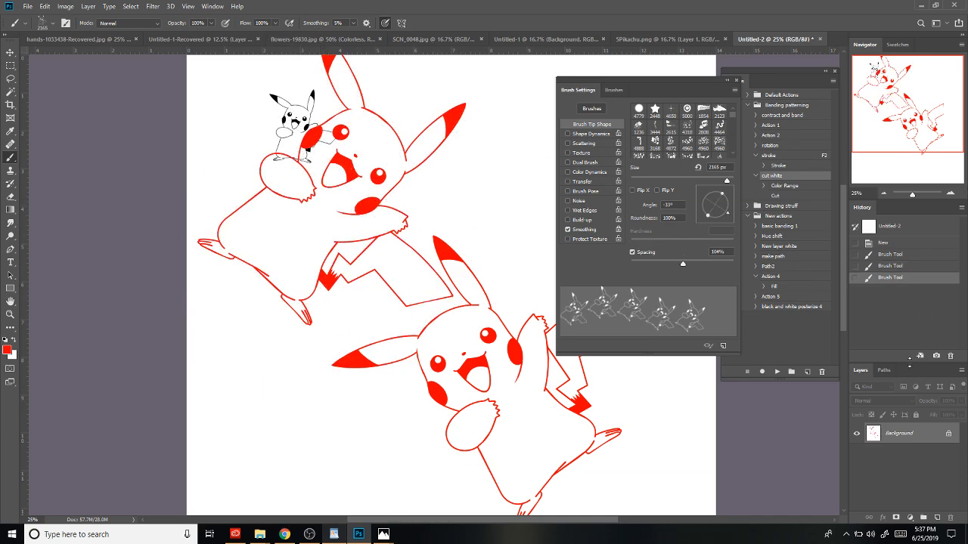
left_click(897, 254)
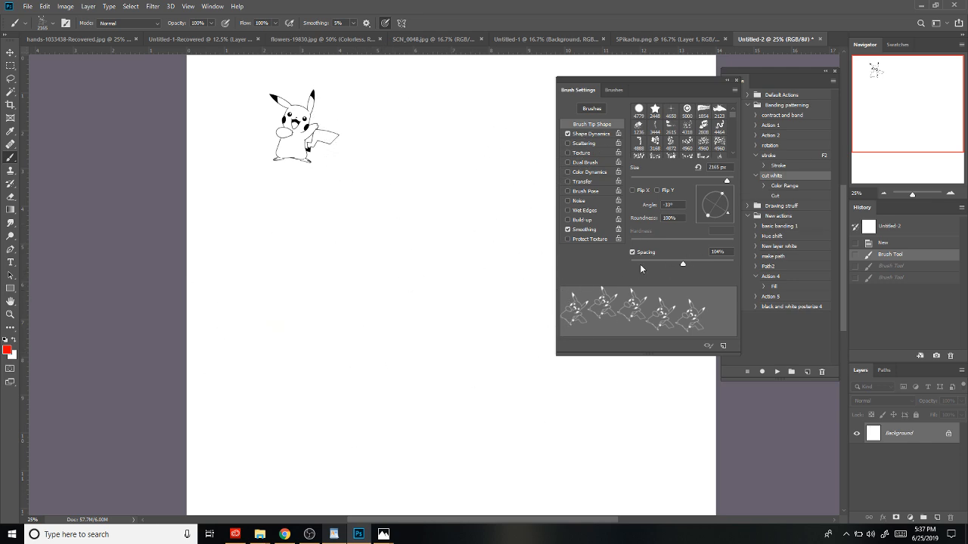
Step: Turn off Shape Dynamics and Scattering for the brush and set its tip angle to -4°
left_click(590, 135)
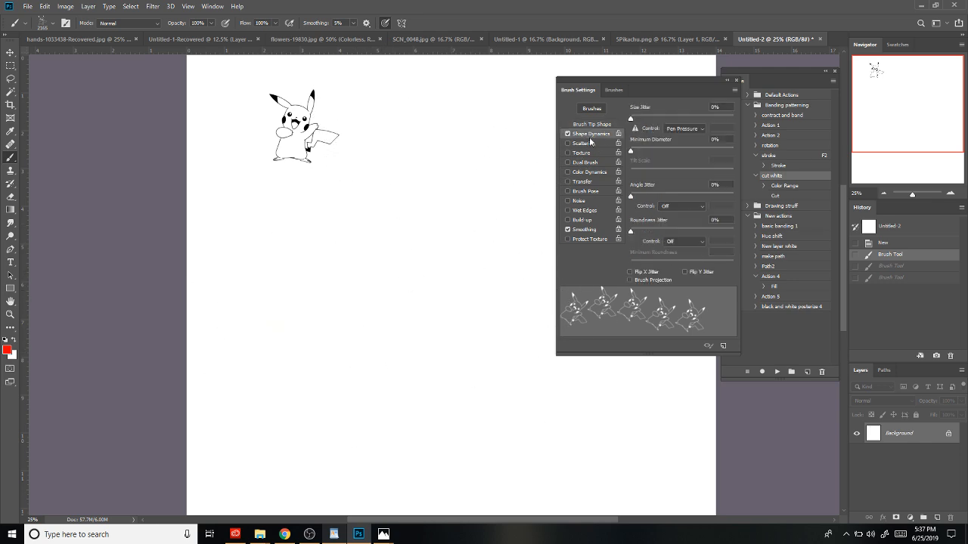
left_click(587, 144)
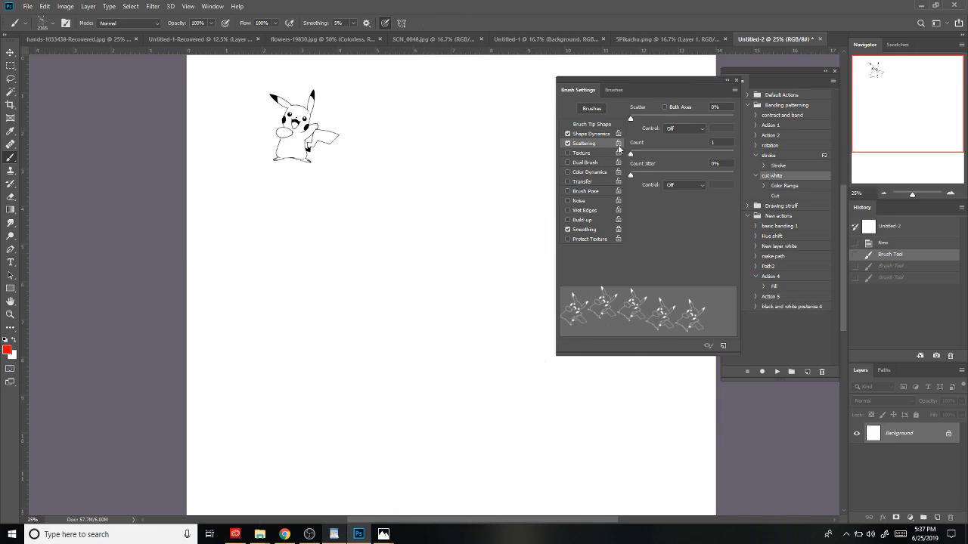
left_click(568, 144)
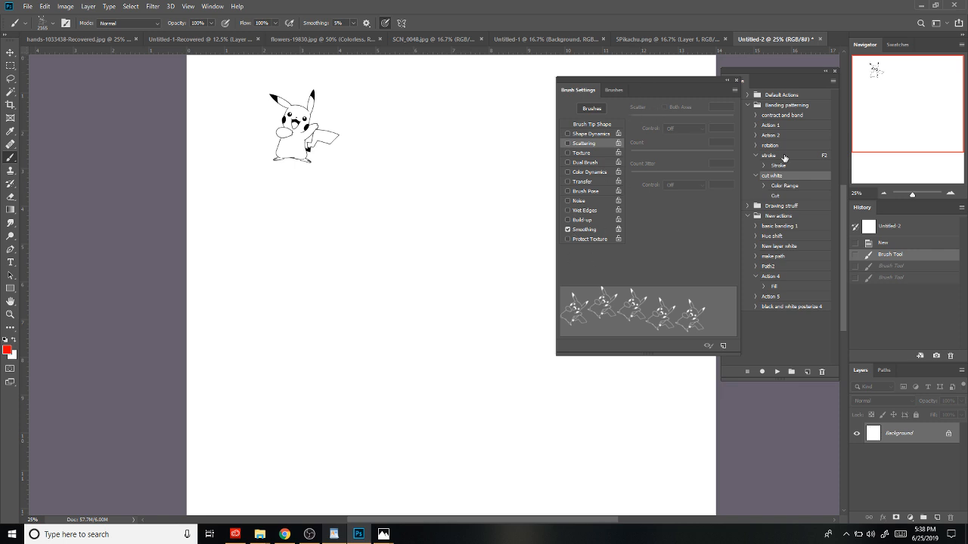
left_click(594, 124)
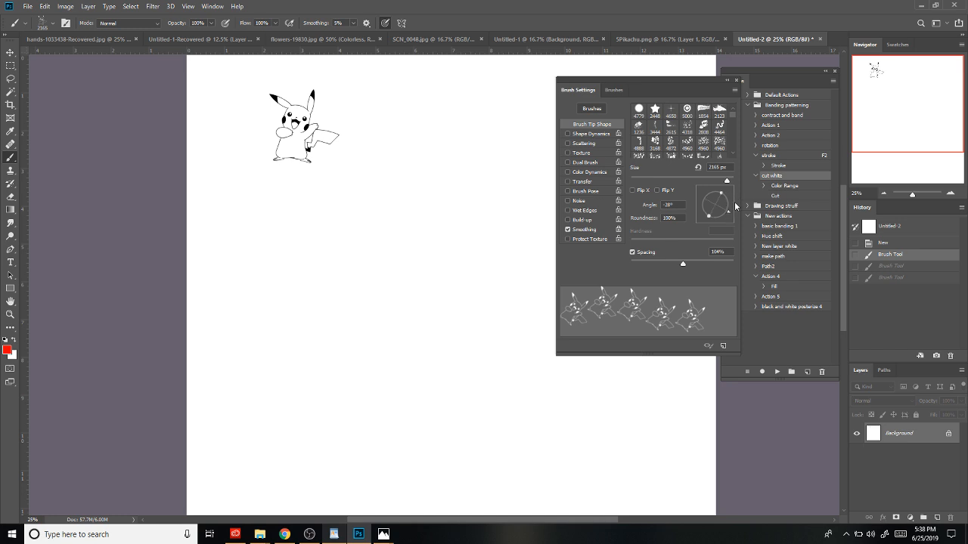
left_click_drag(738, 206, 734, 211)
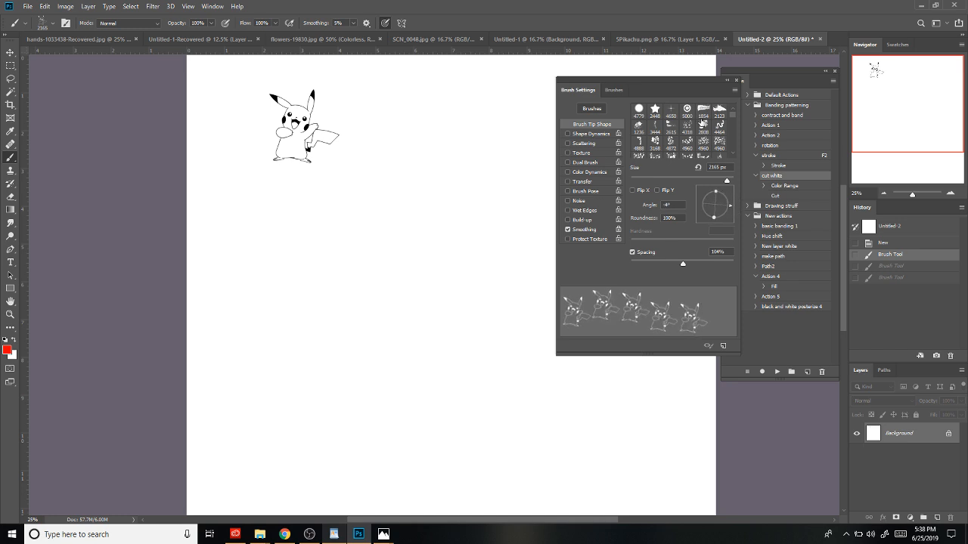
Step: Switch to the Untitled-1 document, collapse the Brush Settings to icons and place them just below the Actions list
left_click(569, 40)
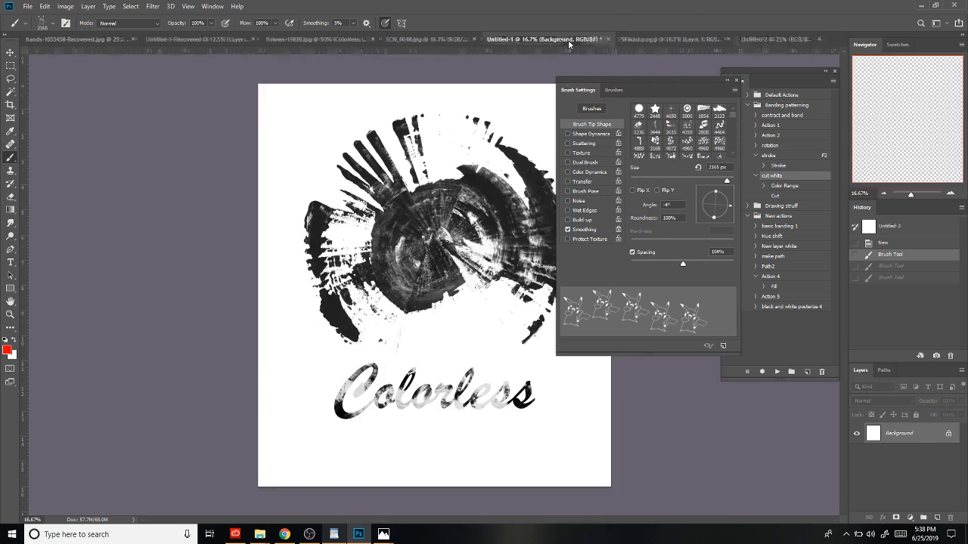
left_click(726, 82)
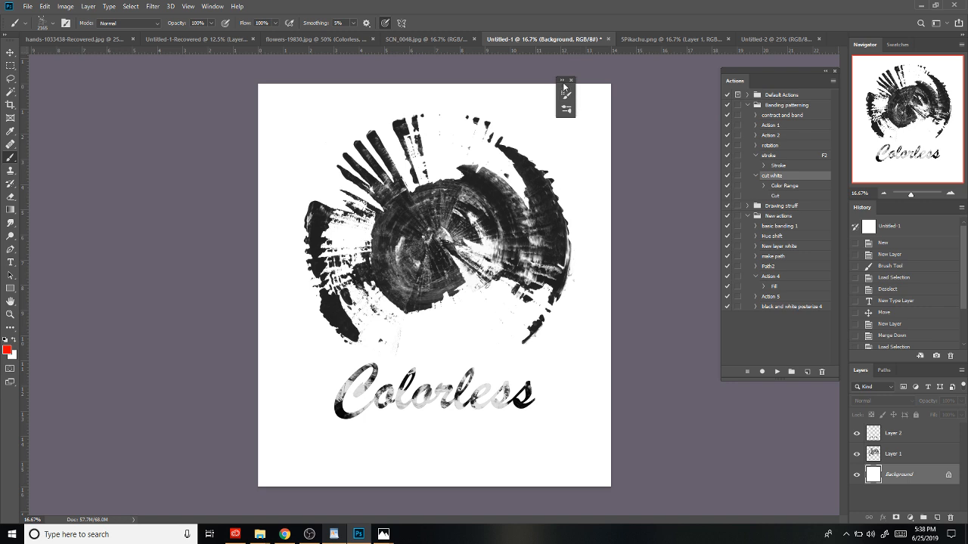
mouse_move(567, 87)
left_mouse_down()
mouse_move(816, 78)
mouse_move(827, 408)
mouse_move(833, 381)
mouse_move(934, 251)
mouse_move(911, 198)
mouse_move(894, 208)
mouse_move(900, 372)
mouse_move(914, 372)
mouse_move(921, 218)
mouse_move(912, 198)
mouse_move(798, 206)
mouse_move(800, 76)
mouse_move(837, 402)
mouse_move(830, 395)
left_mouse_up()
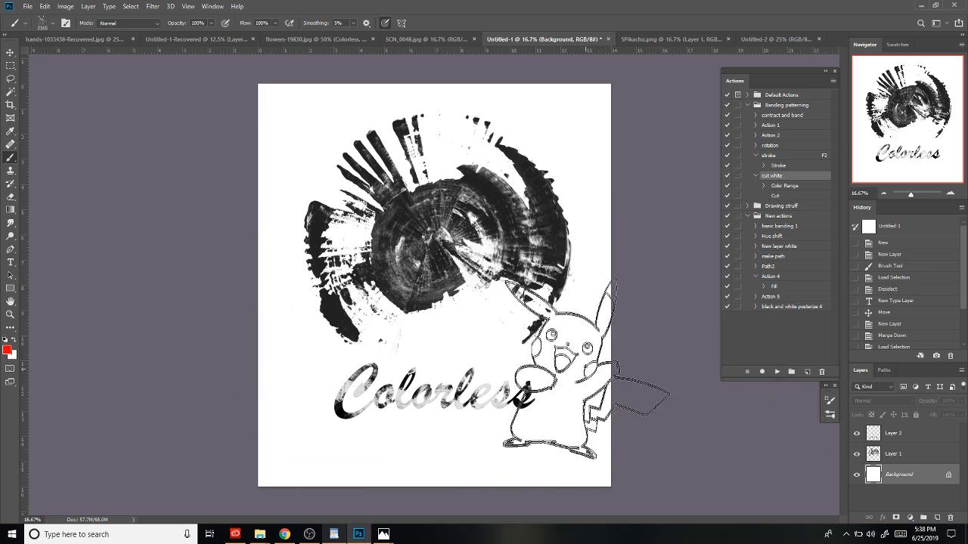
Step: Set the Pikachu brush size to 580 px
right_click(582, 306)
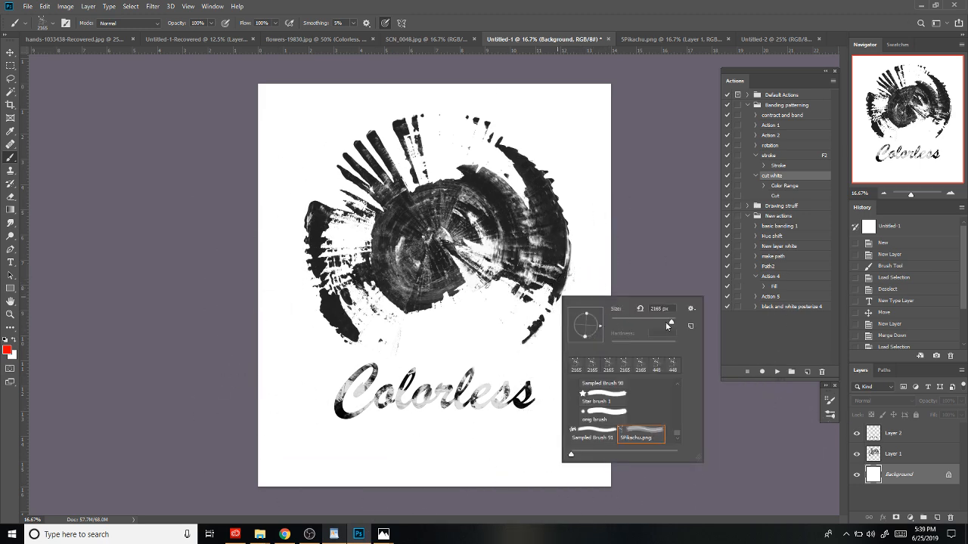
left_click_drag(670, 324, 668, 324)
left_click_drag(672, 320, 669, 324)
type("580")
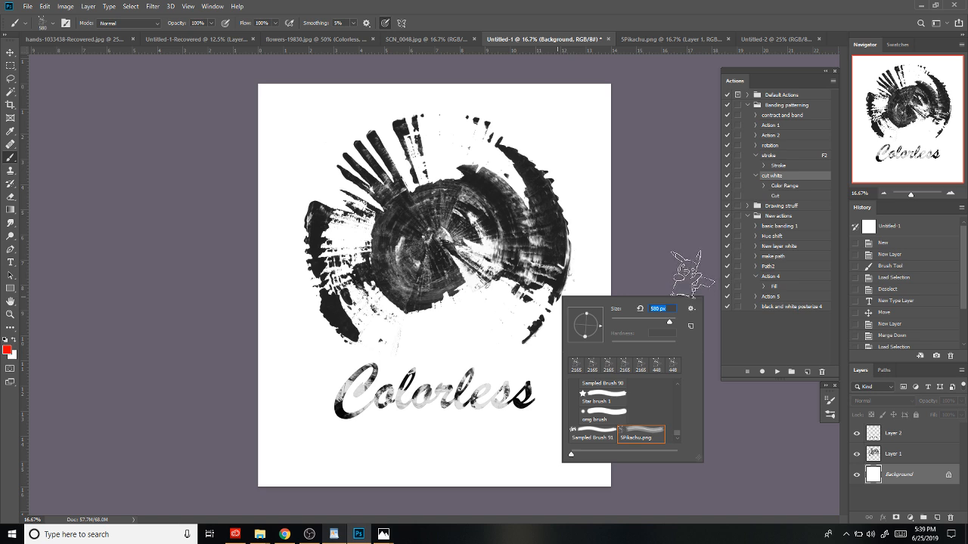
left_click(684, 213)
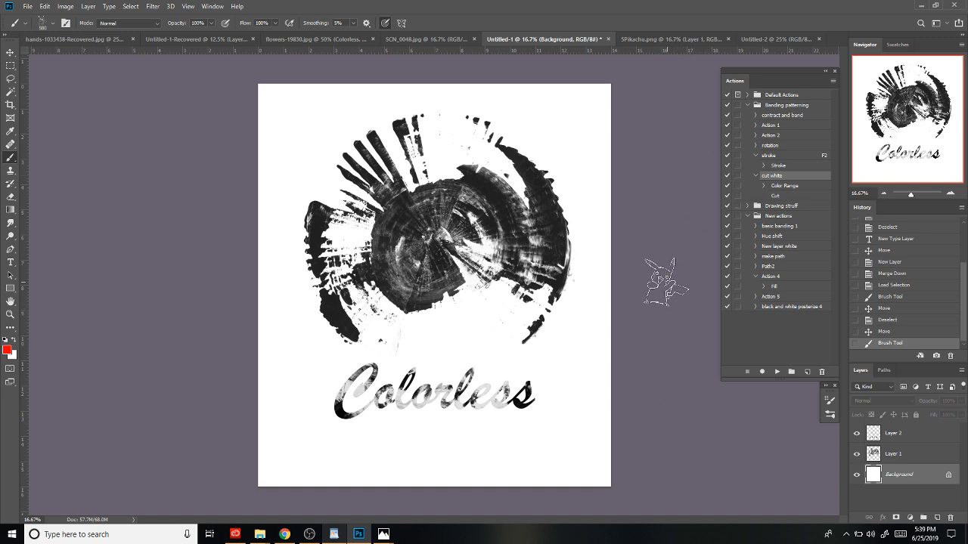
right_click(655, 283)
right_click(576, 333)
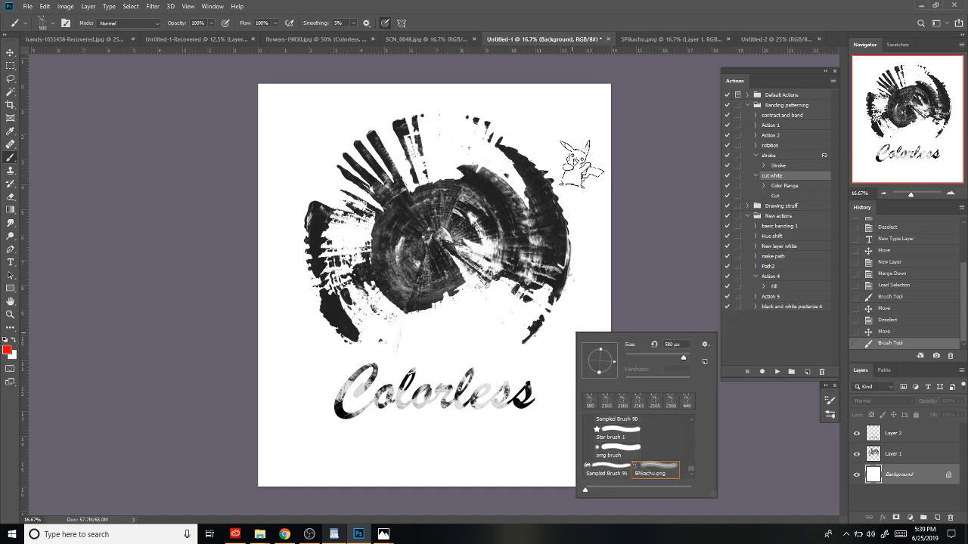
left_click(675, 173)
right_click(675, 172)
right_click(563, 331)
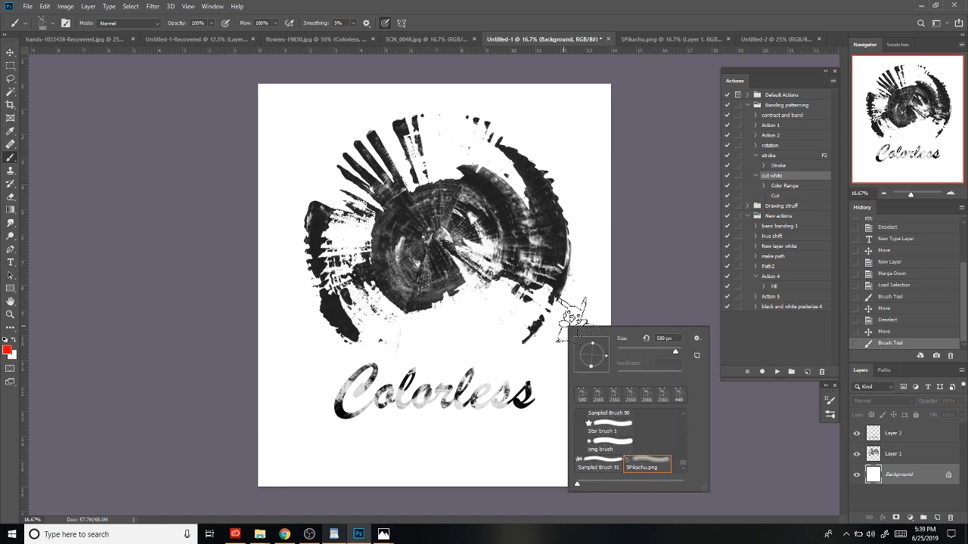
left_click(642, 279)
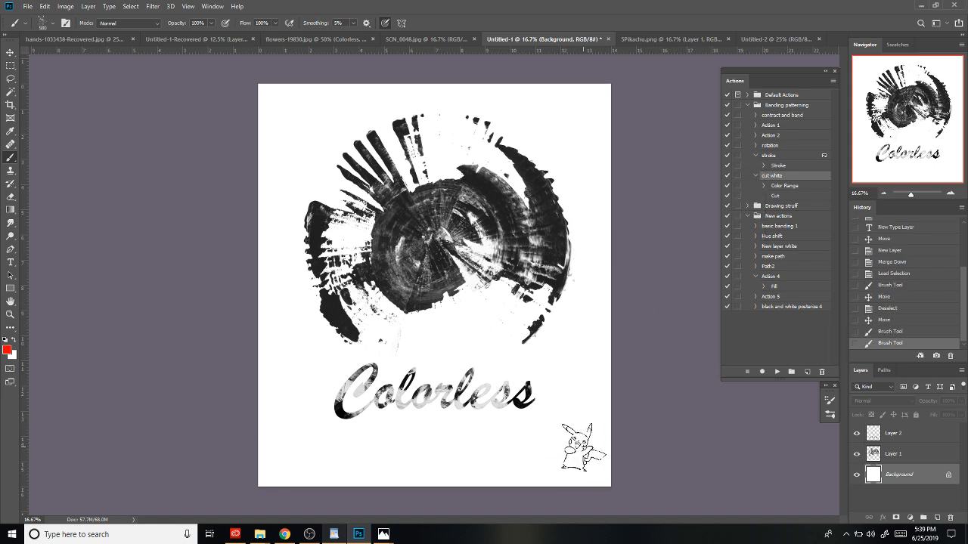
Step: Set the foreground color to black (000000)
left_click(8, 349)
type("000000")
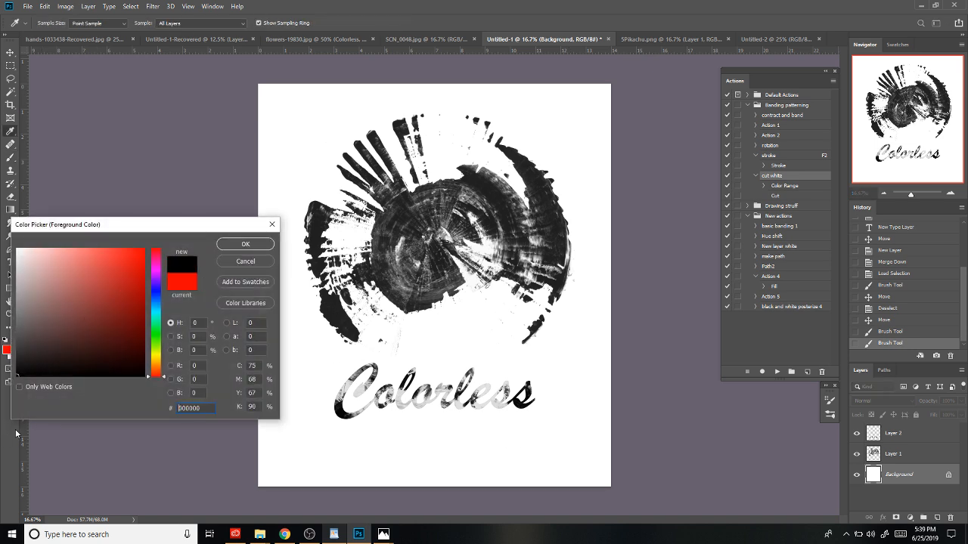
left_click(257, 248)
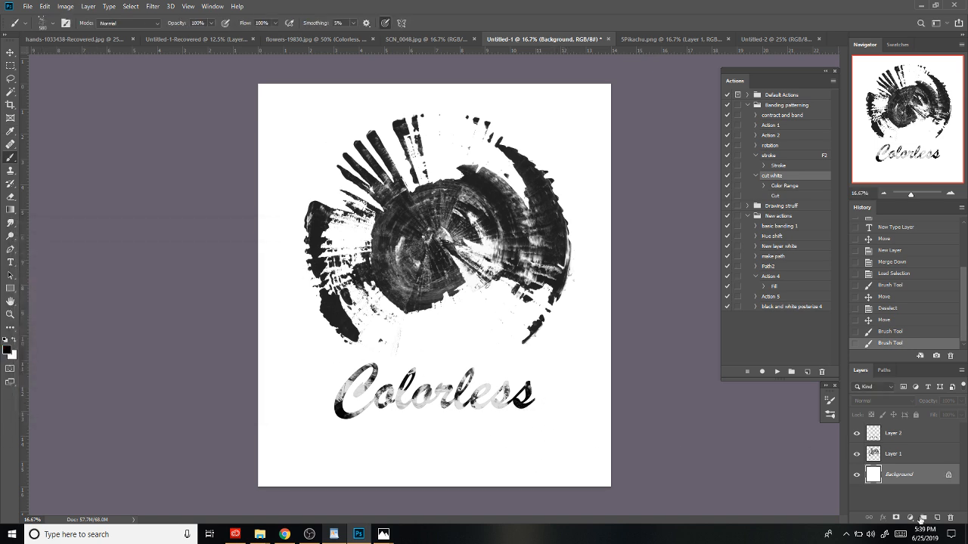
Step: Add a new layer above Layer 2 and stamp a black Pikachu in the page's lower-right corner, below the Colorless lettering
left_click(916, 437)
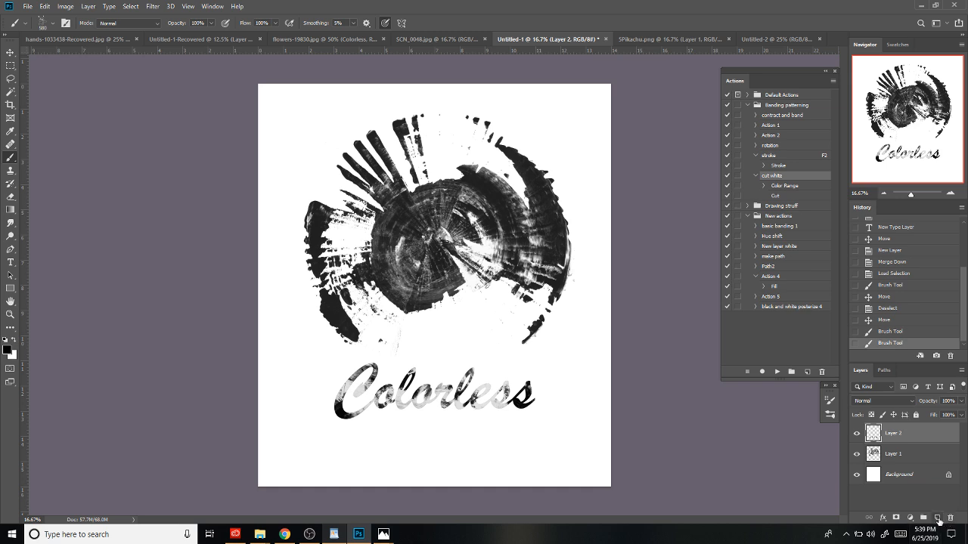
left_click(937, 518)
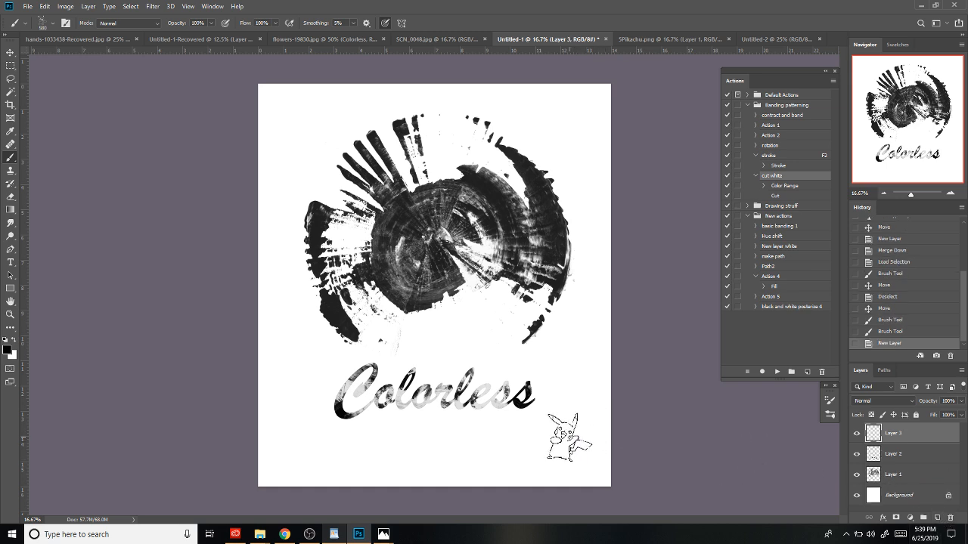
left_click(573, 445)
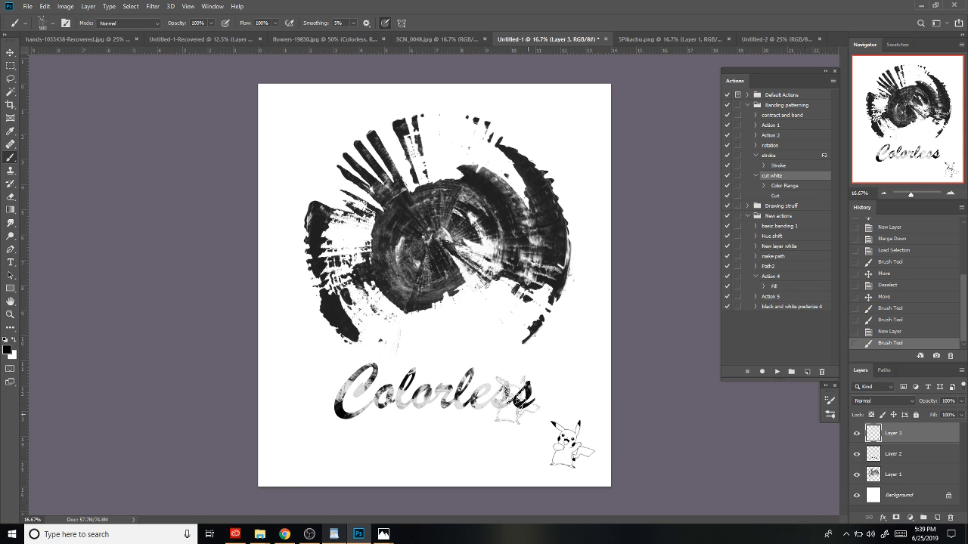
Step: Load Layer 3's Pikachu outline as a selection and choose the Sampled Brush 91 preset for the Brush tool
left_click(873, 435, "ctrl")
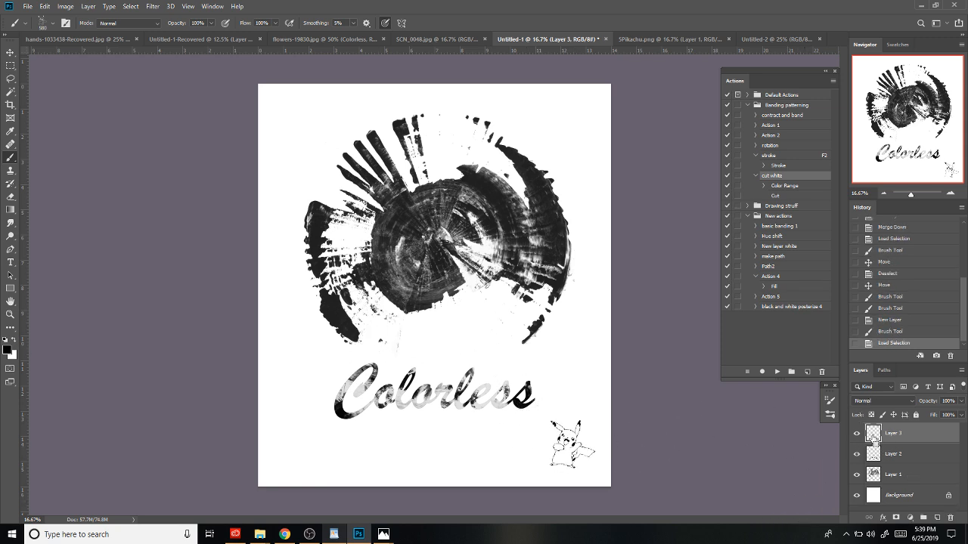
left_click(11, 211)
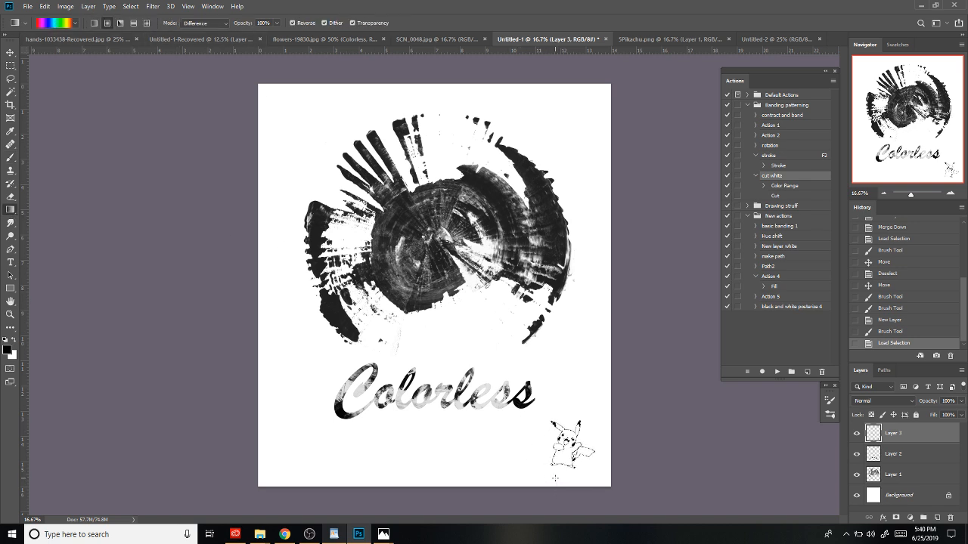
left_click(8, 159)
right_click(409, 238)
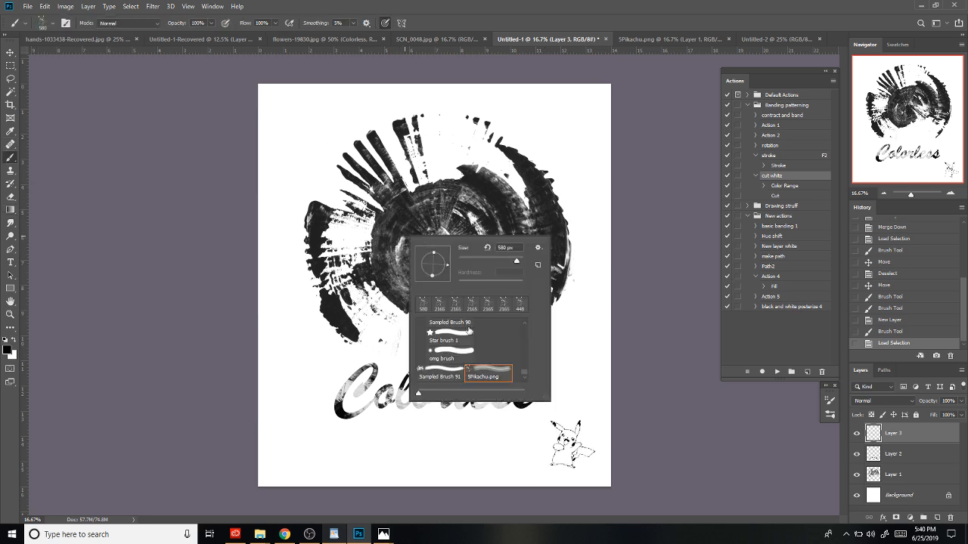
left_click(449, 370)
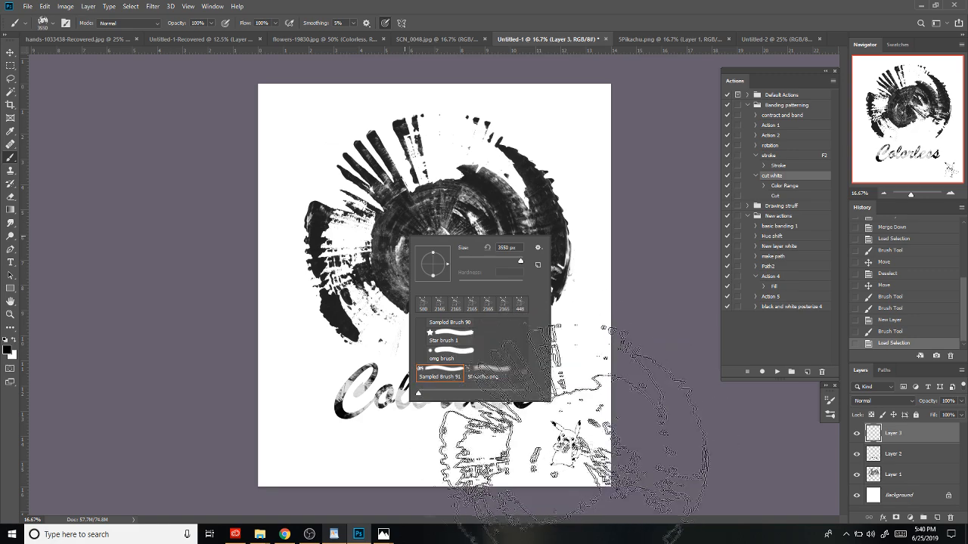
Step: Set the foreground color to cyan (00fffc) and stamp the brush once over the selected Pikachu
left_click(6, 351)
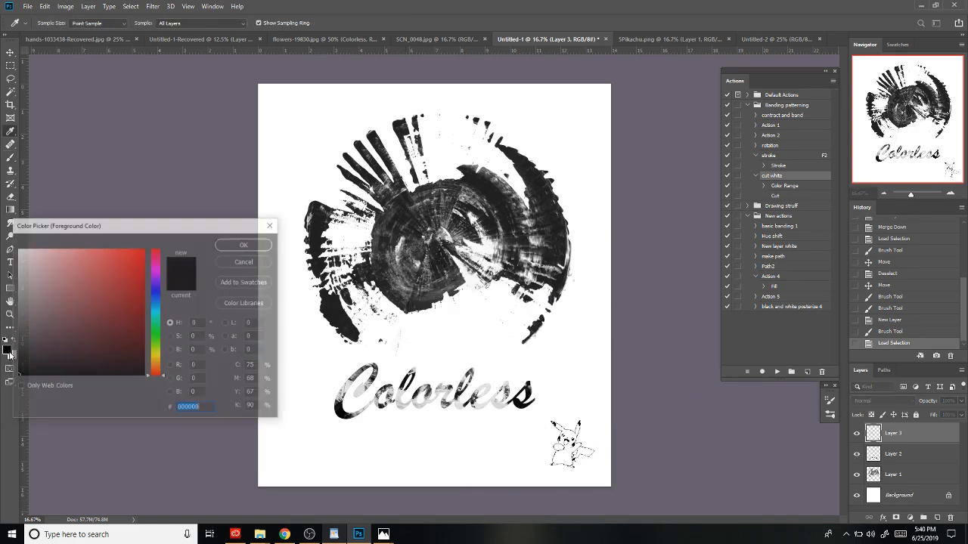
left_click(156, 312)
left_click(140, 253)
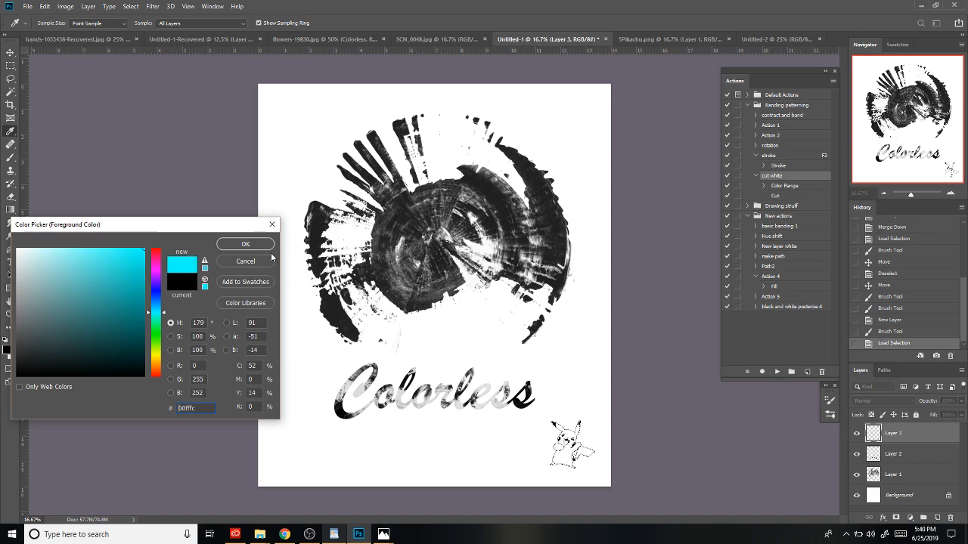
left_click(245, 243)
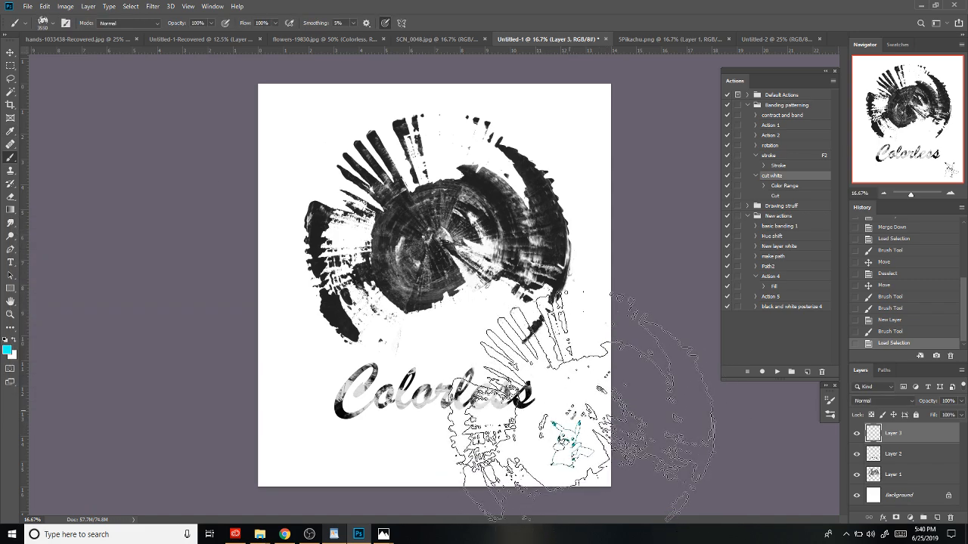
left_click(575, 413)
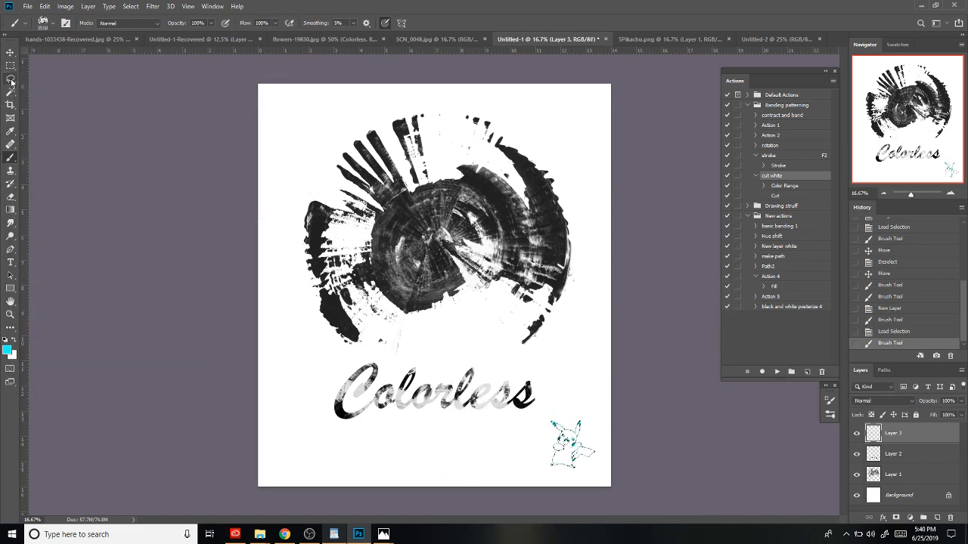
Step: Apply a rainbow radial gradient in Difference mode across the selected Pikachu, then invert its colors and deselect
left_click(11, 210)
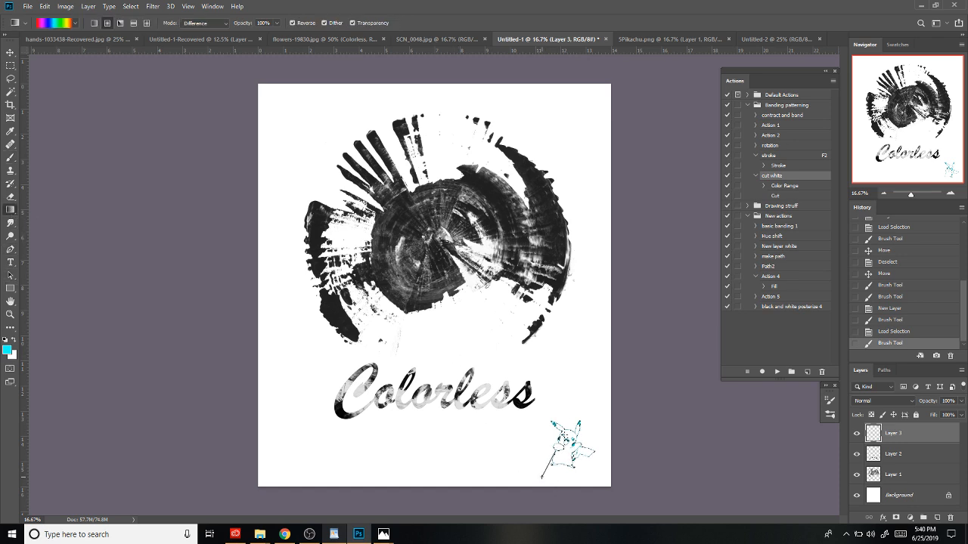
left_click_drag(596, 394, 594, 398)
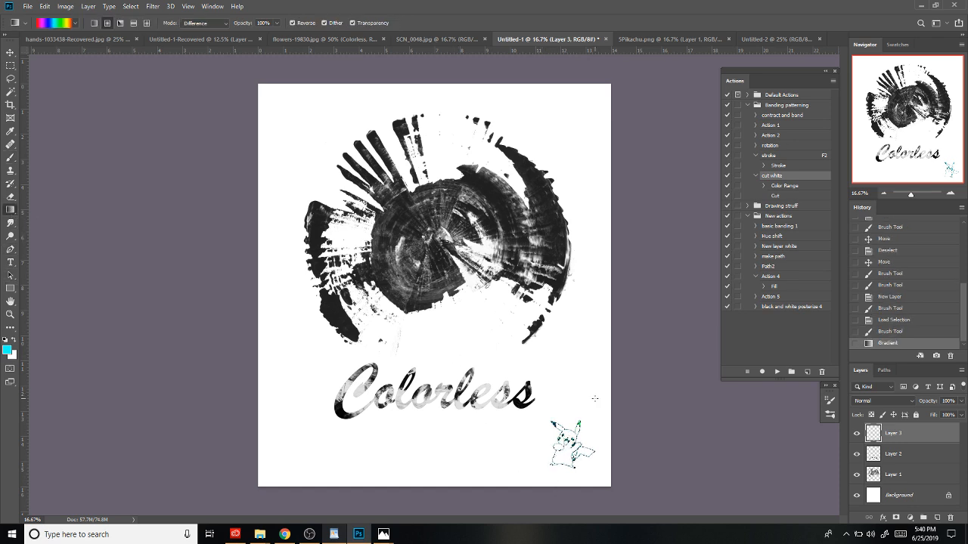
left_click(10, 78)
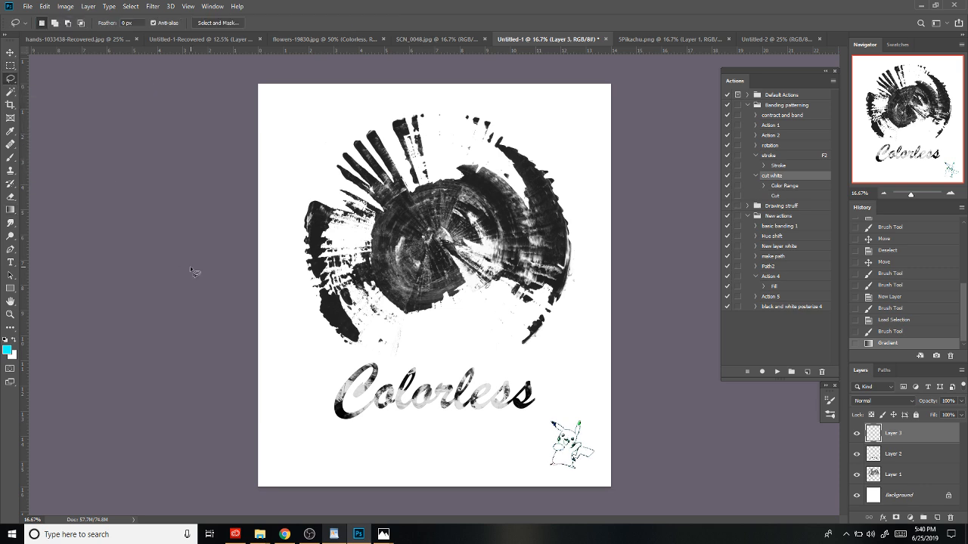
key("ctrl+i")
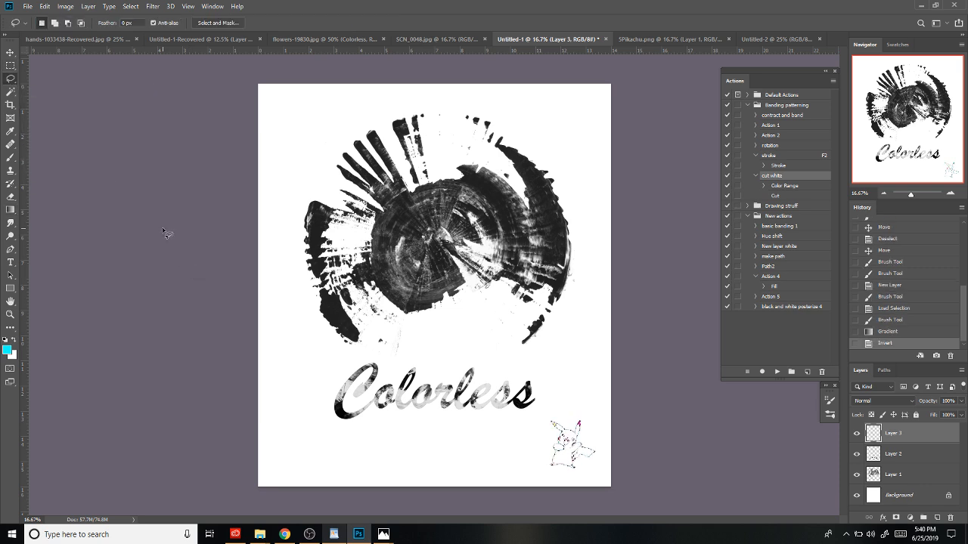
key("ctrl+d")
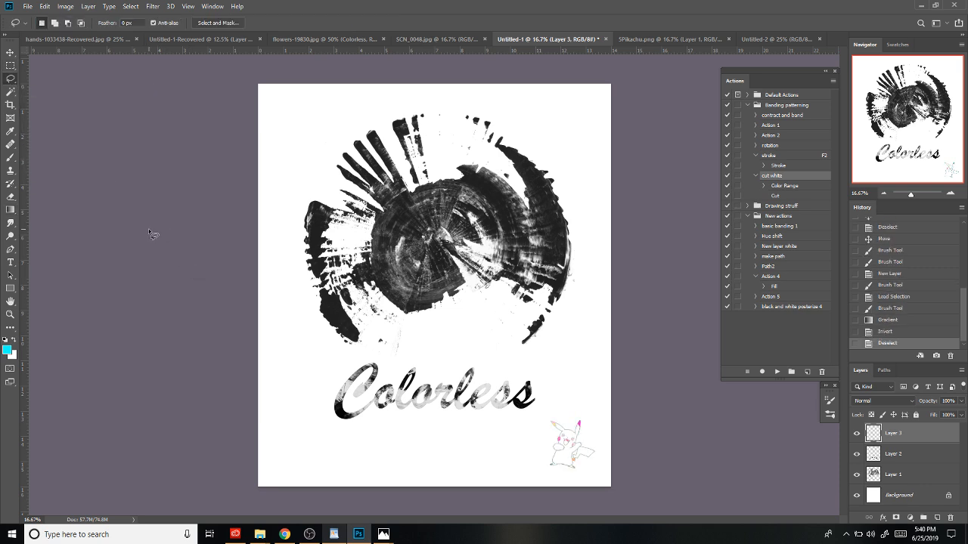
left_click(951, 194)
left_click(951, 194)
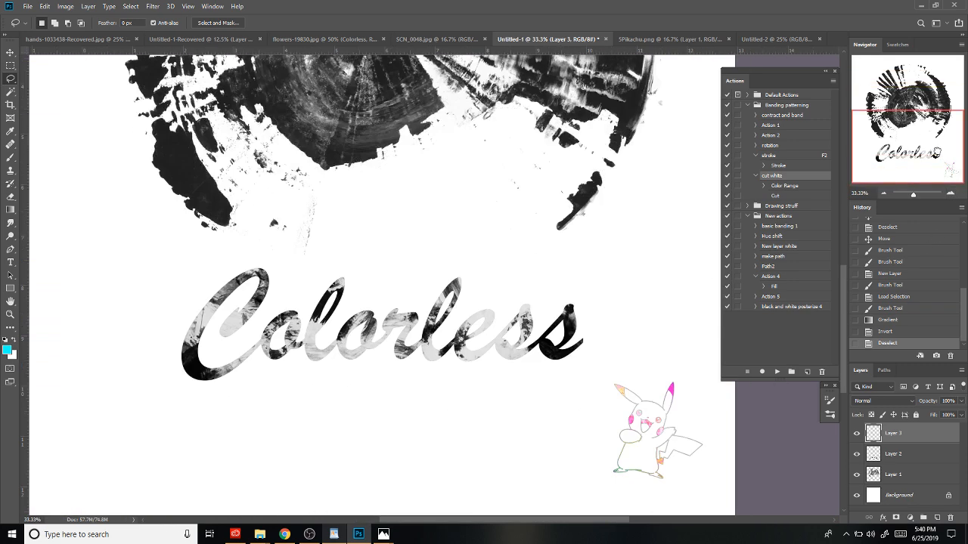
left_click_drag(930, 139, 926, 136)
left_click(309, 534)
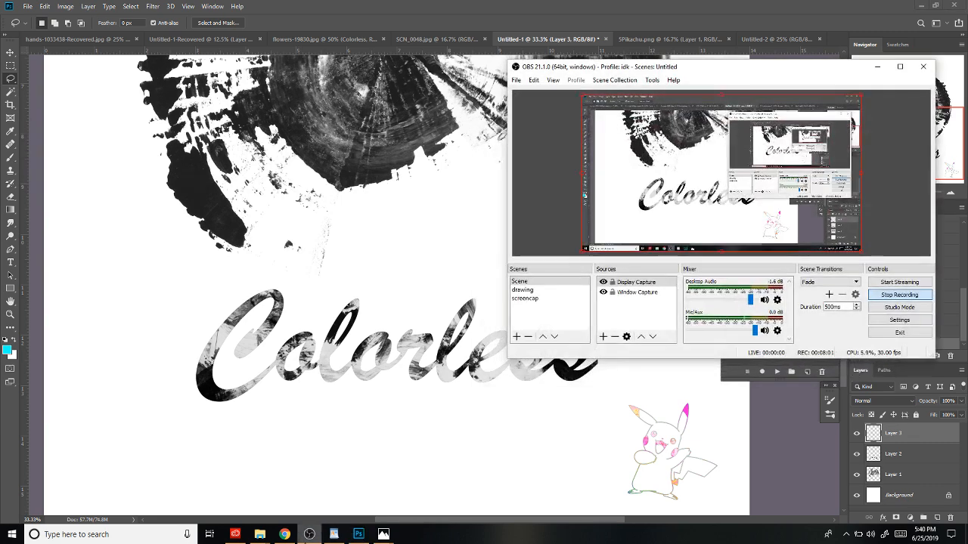